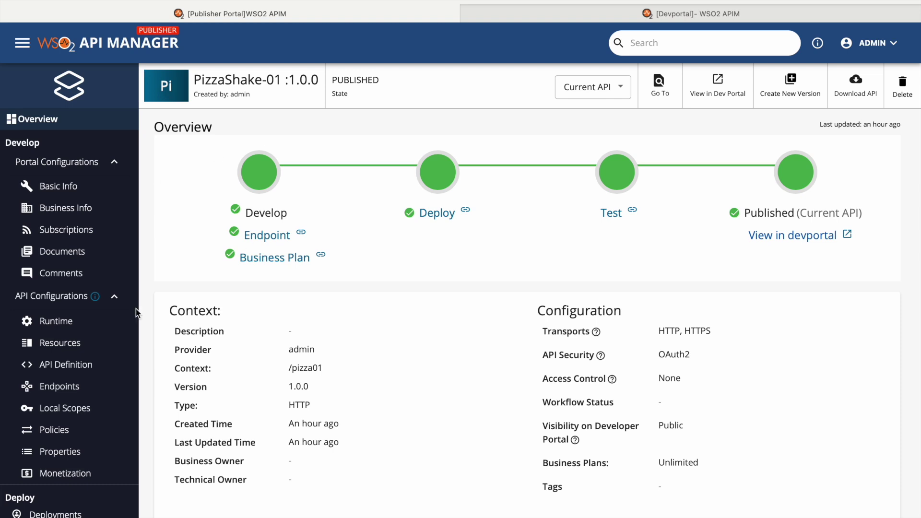
Step: Review the resources, gateway deployments and lifecycle state of the PizzaShake-01 API
click(66, 343)
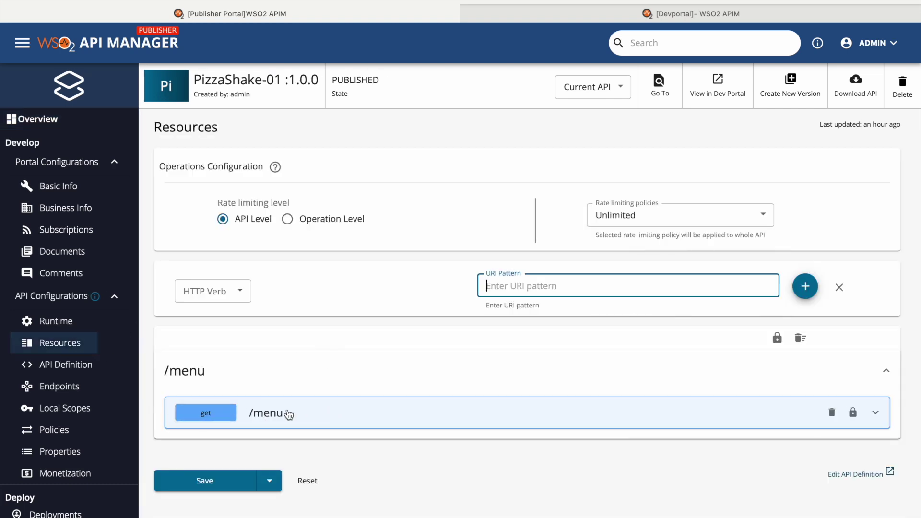
scroll(72, 419, down, 2)
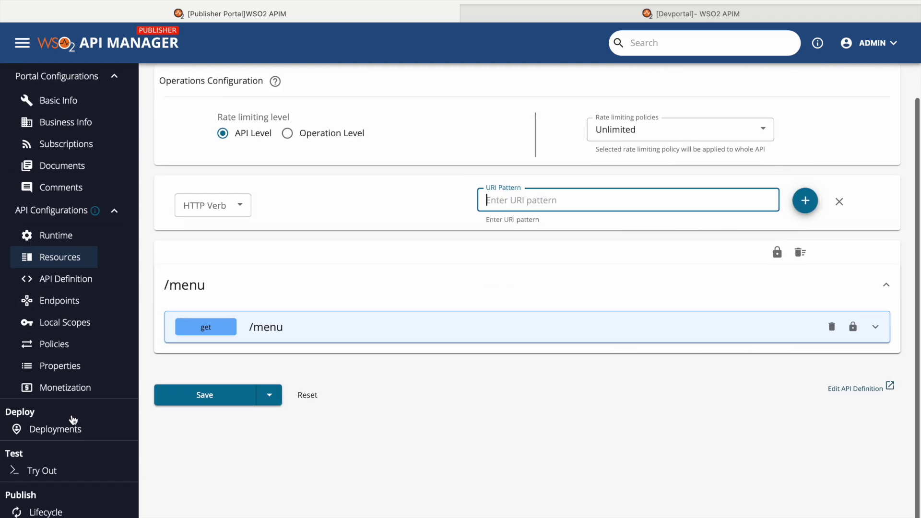
click(49, 434)
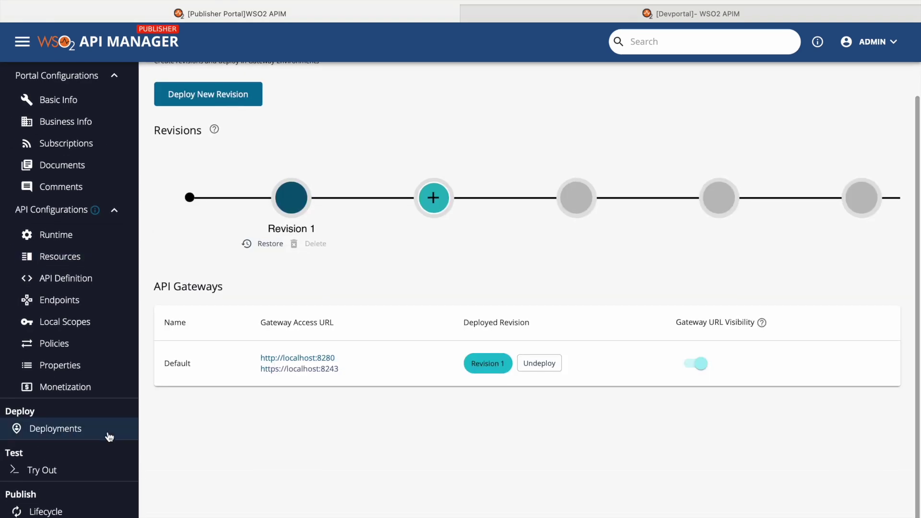
click(50, 512)
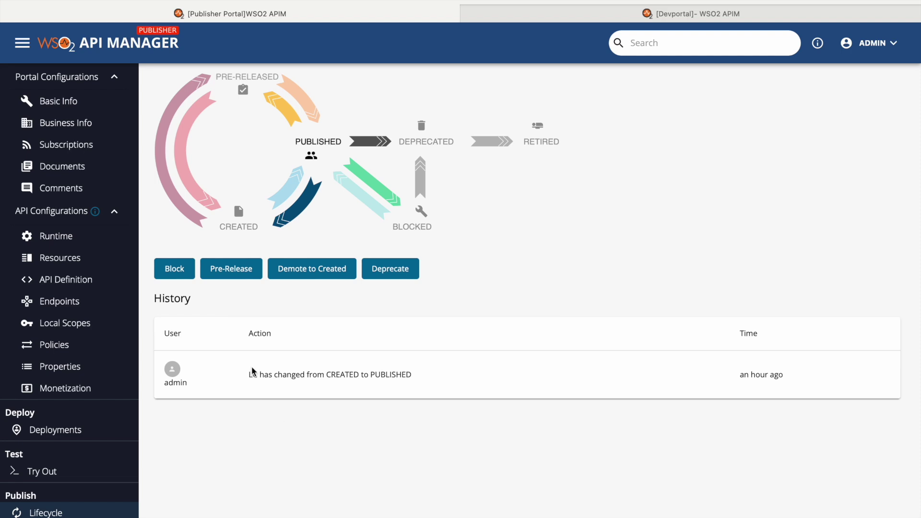
scroll(252, 370, up, 3)
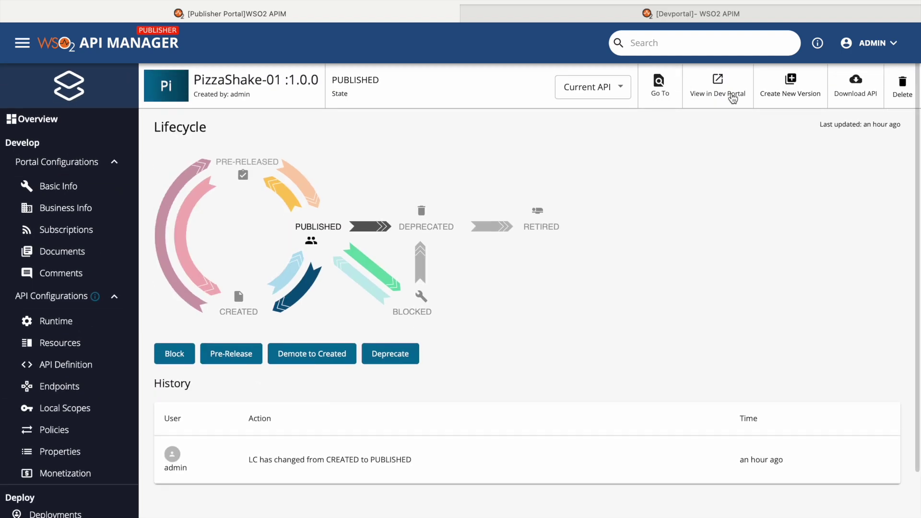
Step: View PizzaShake-01 in the Developer Portal, close the surplus browser page, and show the portal's applications list
click(731, 95)
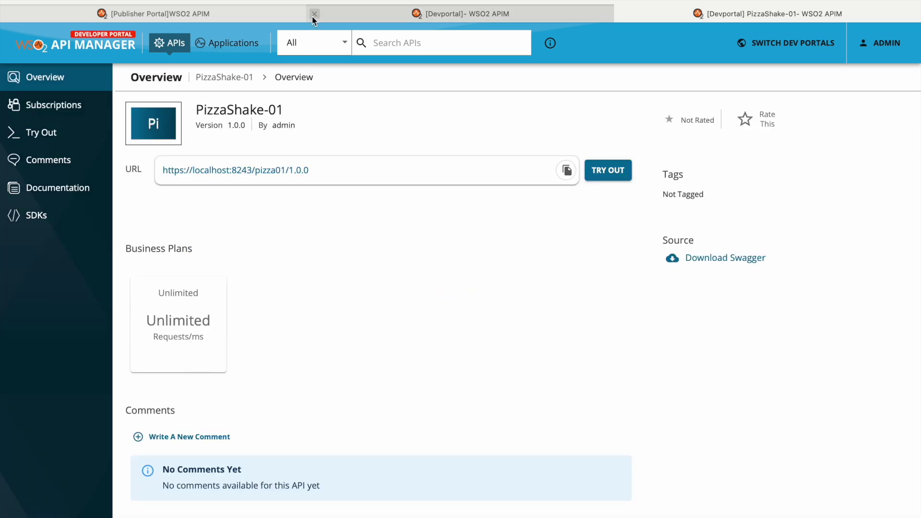
click(312, 14)
click(225, 43)
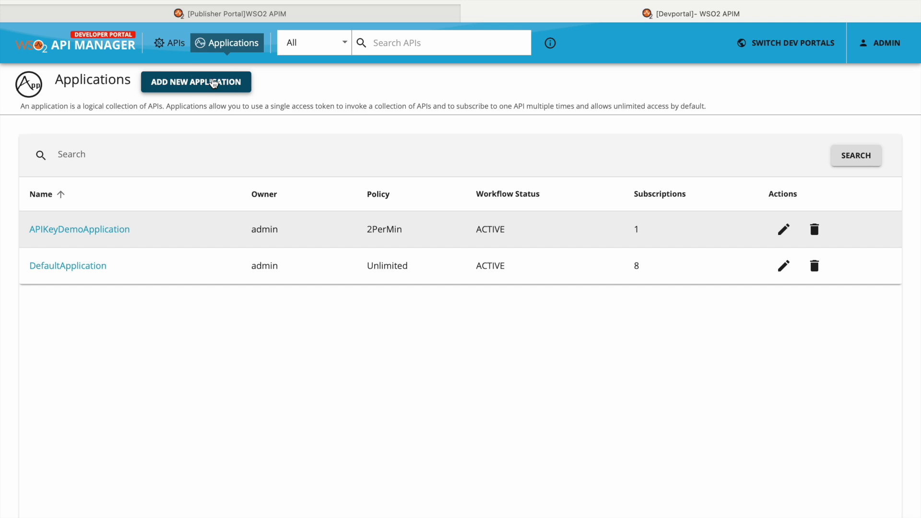
Step: Create an application named RateLimitTestApp with a shared token quota of 10PerMin and save it
click(213, 83)
text(RateLimitTestApp)
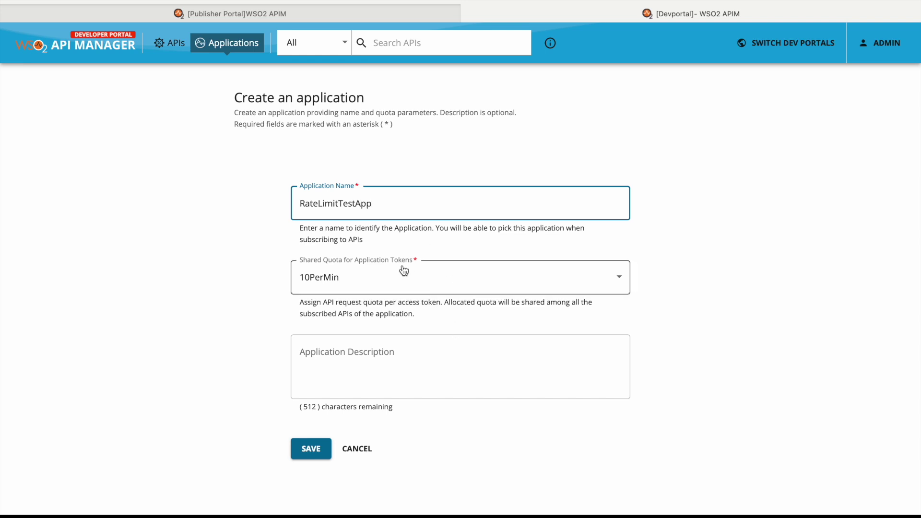
click(350, 282)
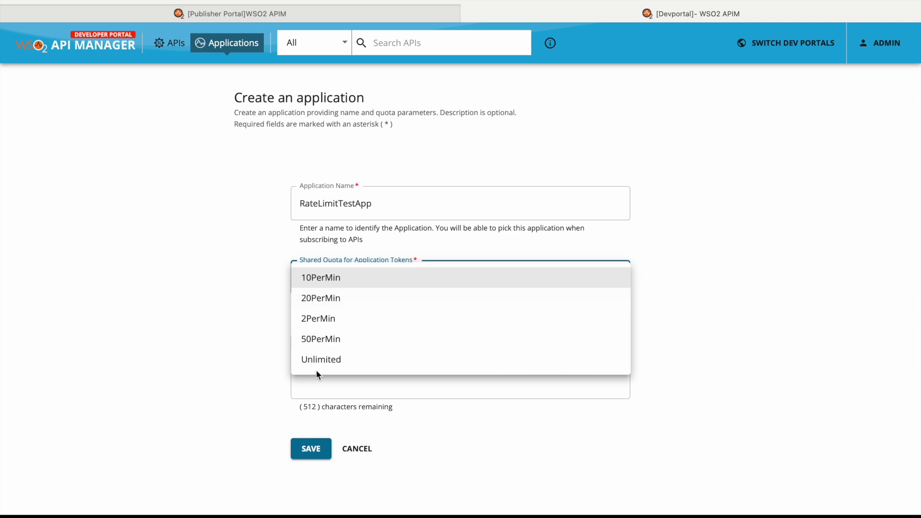
click(323, 283)
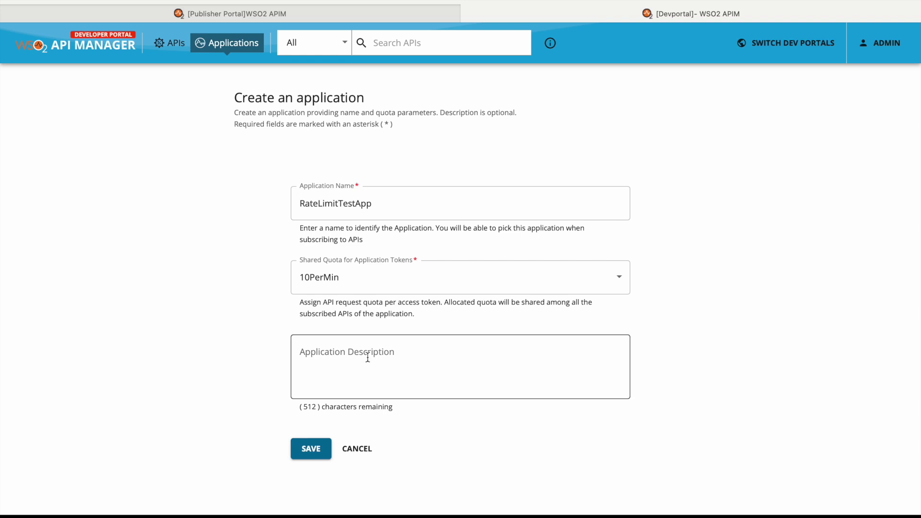
click(312, 454)
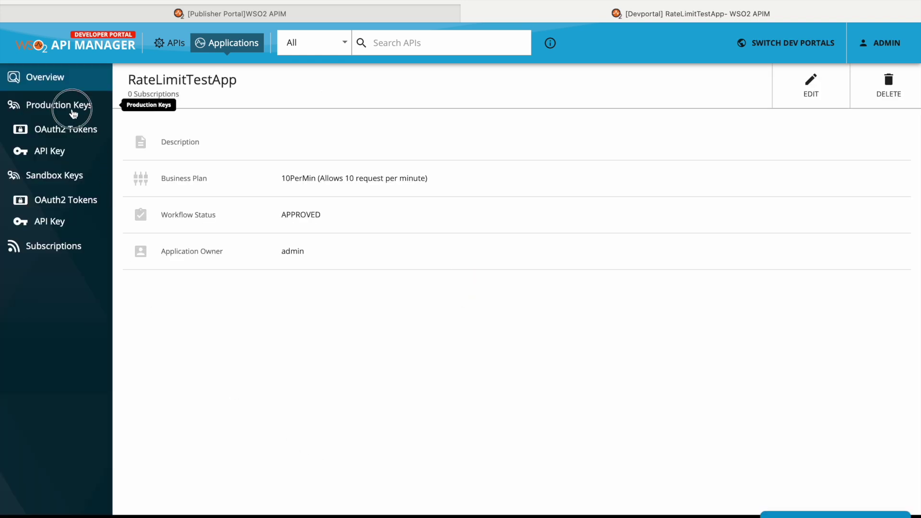
Step: Generate the production OAuth2 keys for RateLimitTestApp with the default key configuration
click(73, 111)
scroll(264, 399, down, 10)
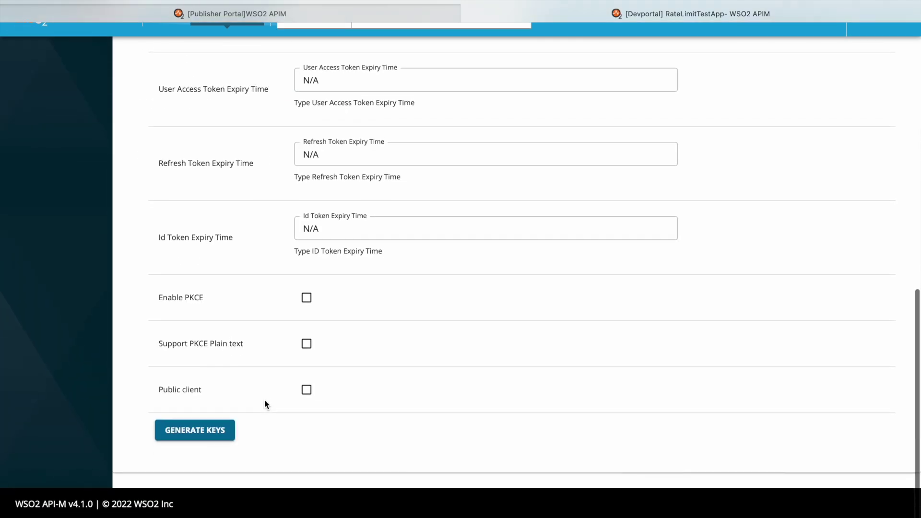
click(197, 456)
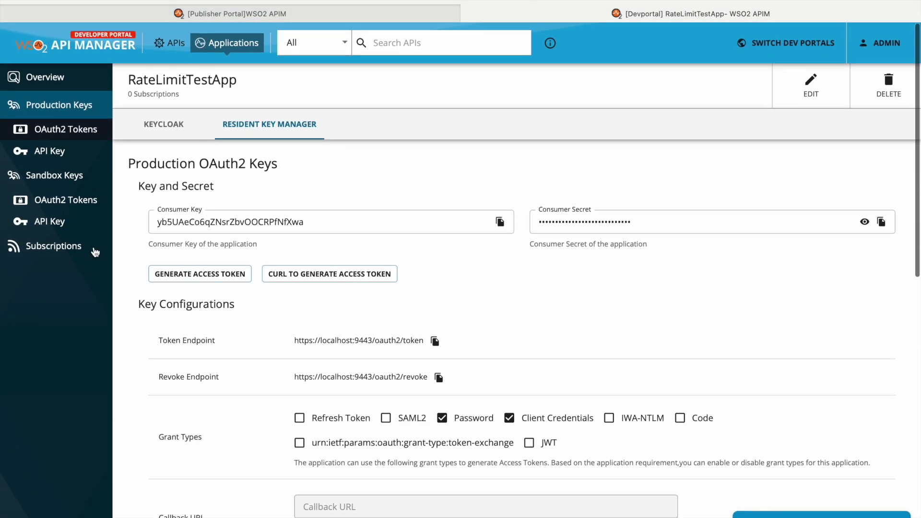
Step: Subscribe RateLimitTestApp to the PizzaShake-01 API with the Unlimited plan and close the API list
click(68, 247)
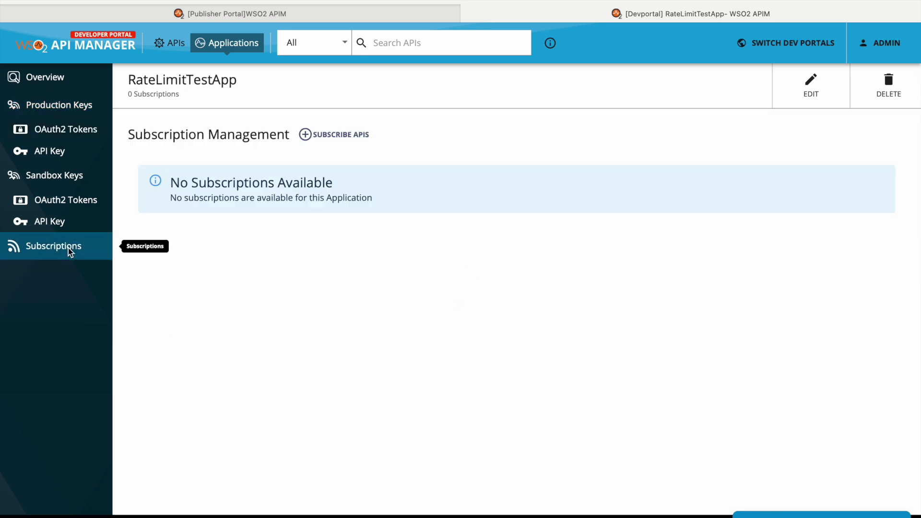
click(329, 139)
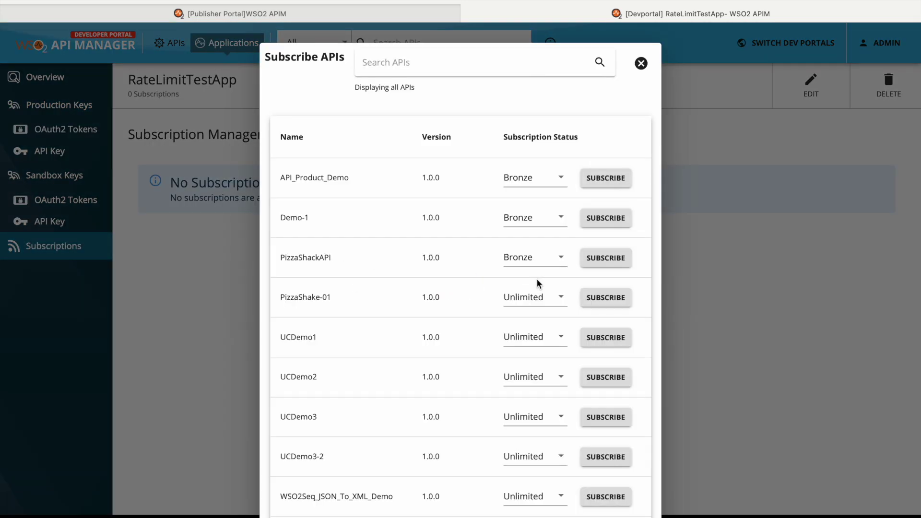
click(613, 301)
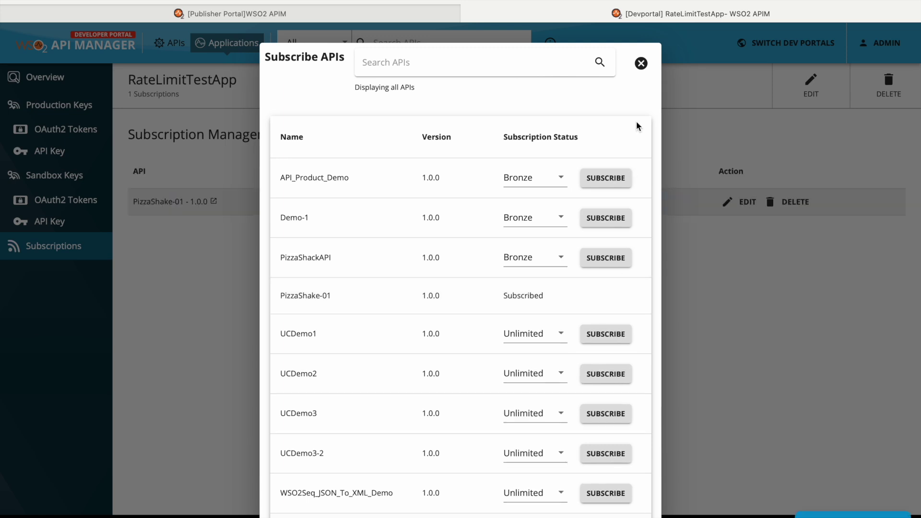
click(641, 64)
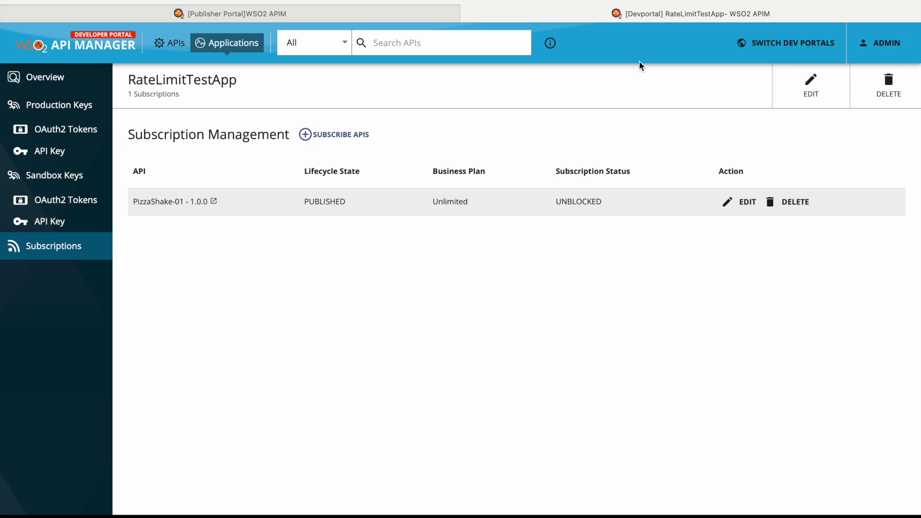
Step: Check the rate limiting level and policy in the PizzaShake-01 resources in the Publisher Portal
click(323, 14)
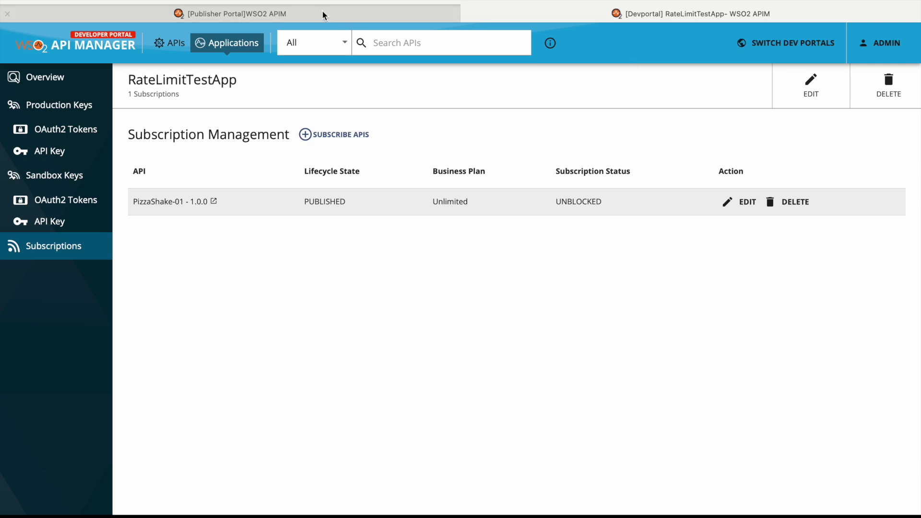
click(67, 343)
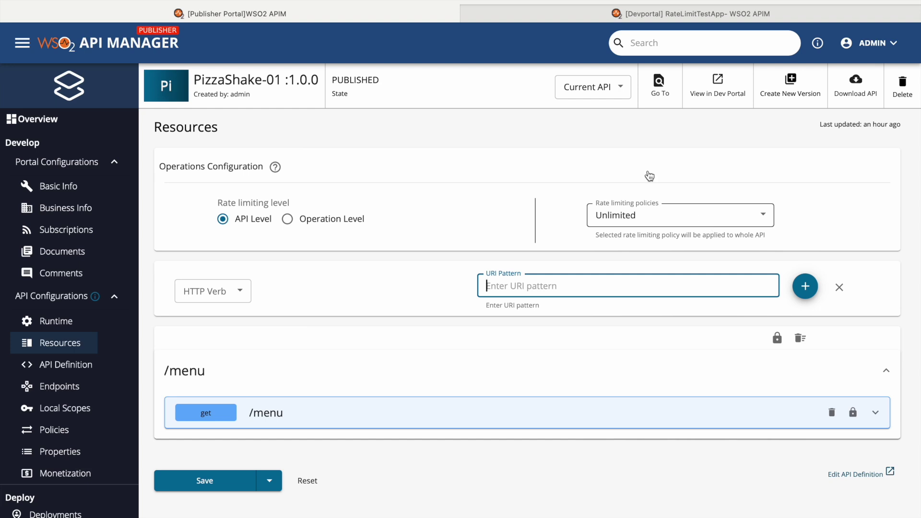
Step: Copy RateLimitTestApp's production consumer key from the Developer Portal and paste it as the Basic Auth username of the token request in Postman
click(597, 13)
click(85, 110)
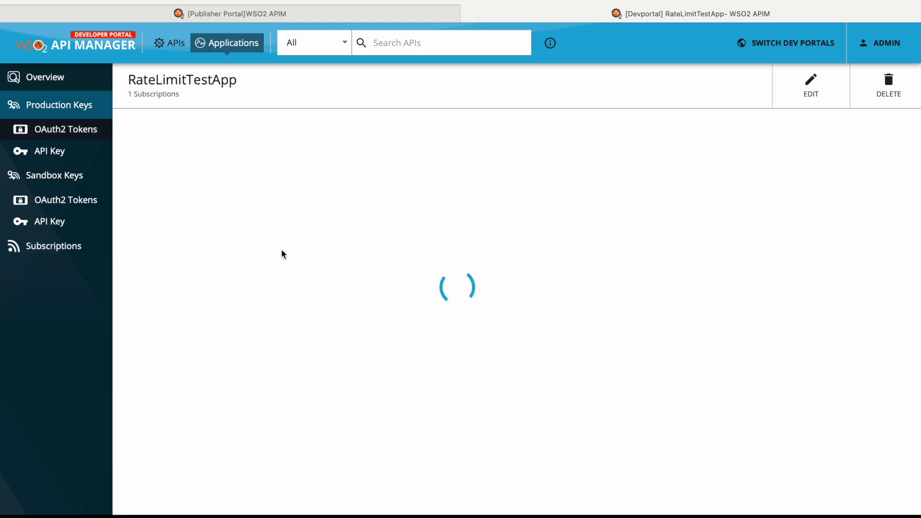
click(499, 222)
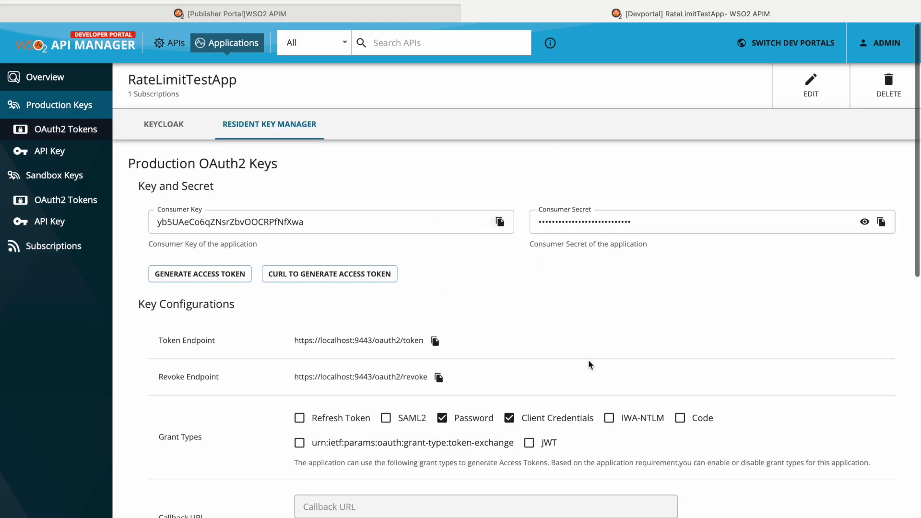
key(super+Tab)
key(super+Tab)
key(super+Tab)
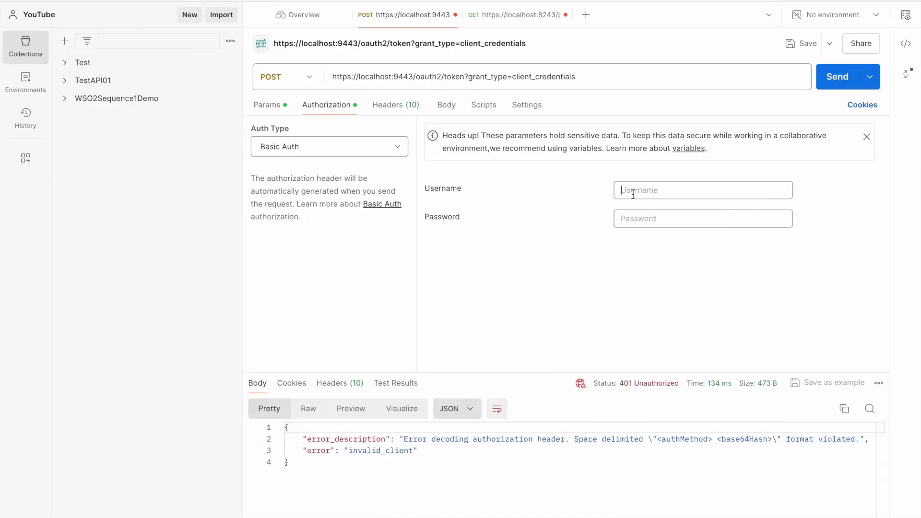
key(super+v)
key(Tab)
click(624, 267)
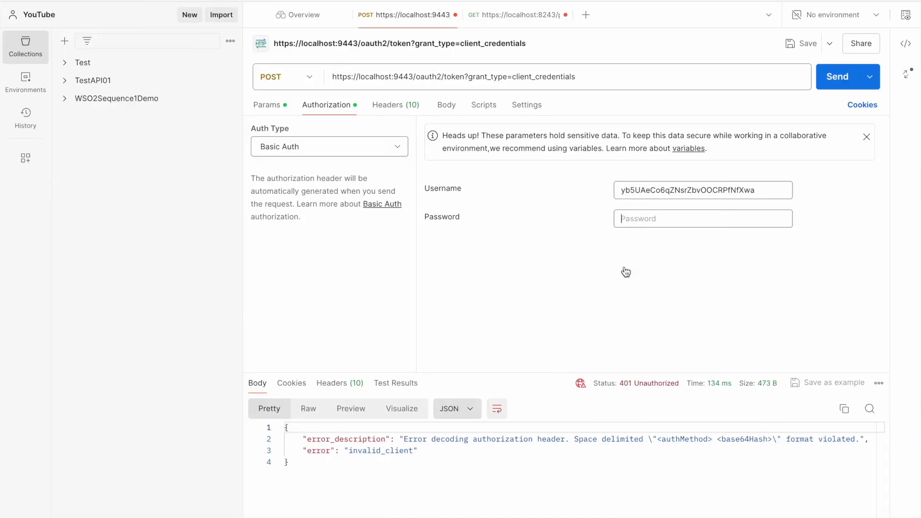
Step: Copy the consumer secret from the Developer Portal and paste it as the Basic Auth password of the Postman token request
key(super+Tab)
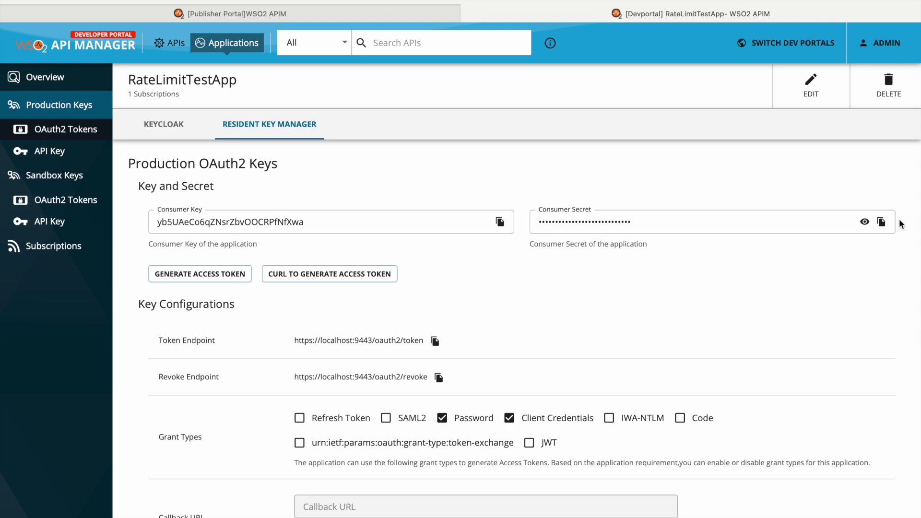
click(881, 221)
key(super+Tab)
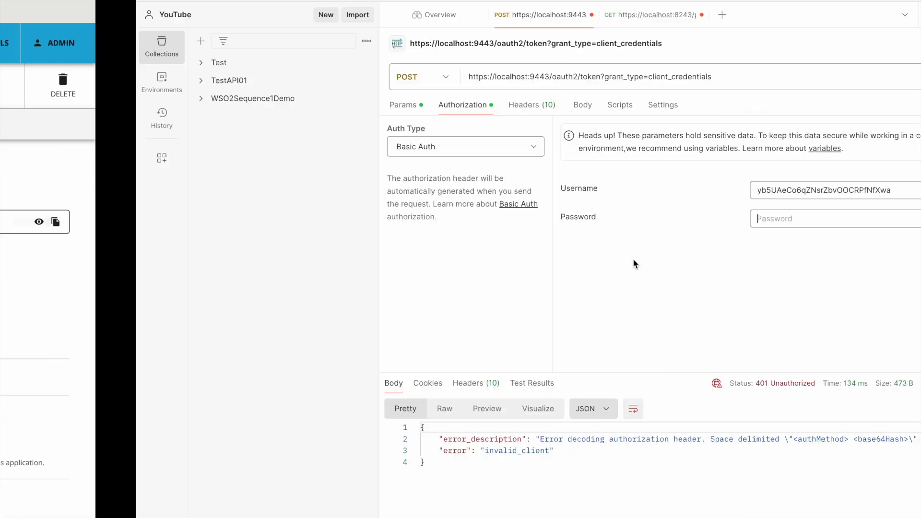
key(super+v)
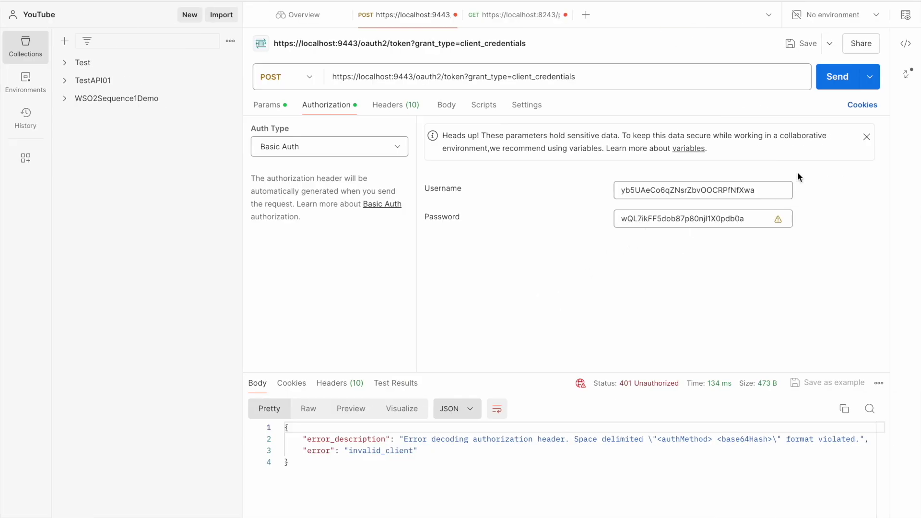
Step: Send the client_credentials token request, enlarge the response area, and select the whole access token value
click(834, 89)
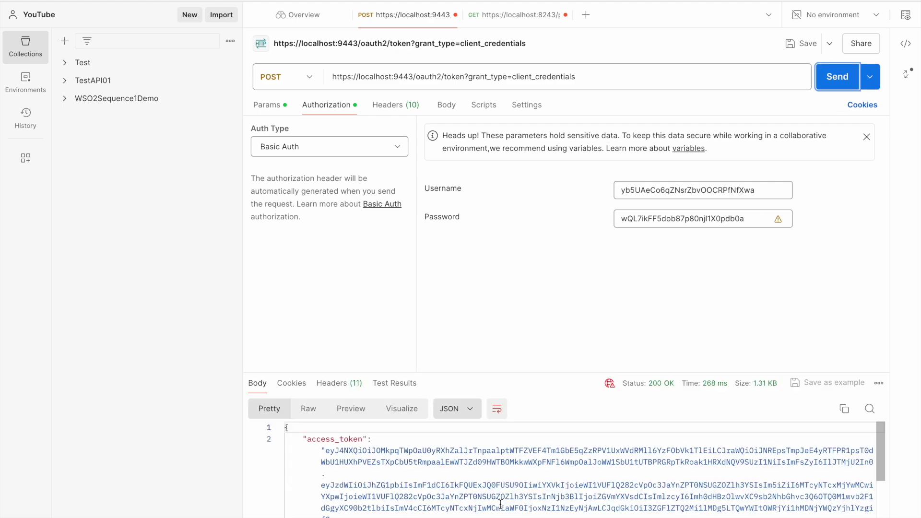
drag(473, 373, 468, 211)
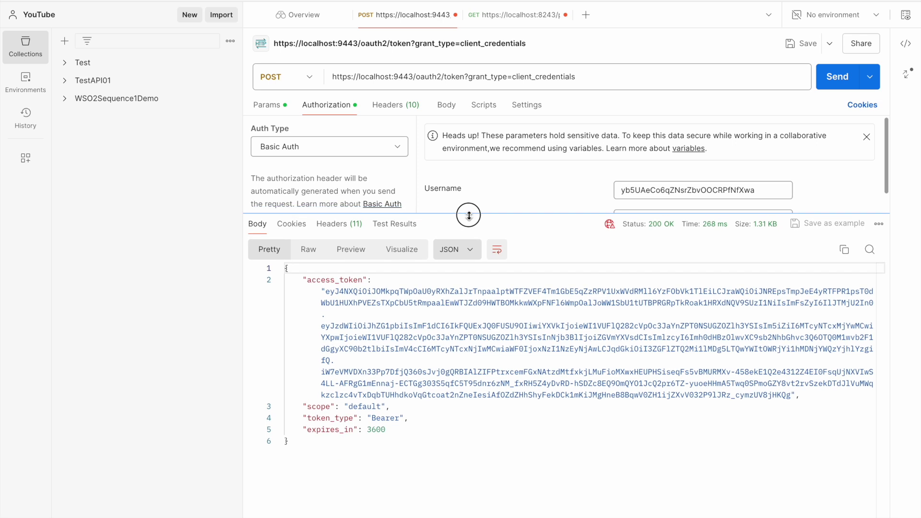
drag(325, 291, 790, 395)
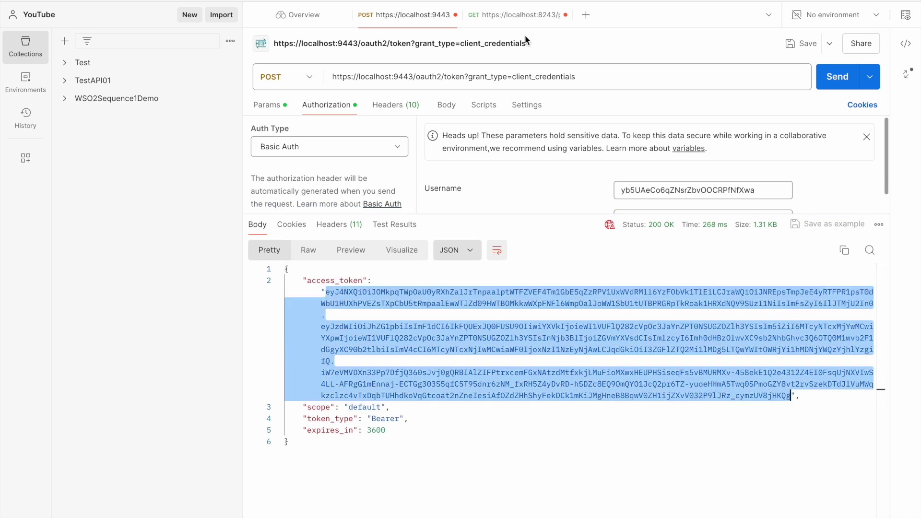
Step: Show the GET request for the pizza01 menu, then expand GET /menu in PizzaShake-01's Developer Portal try-out console
click(511, 29)
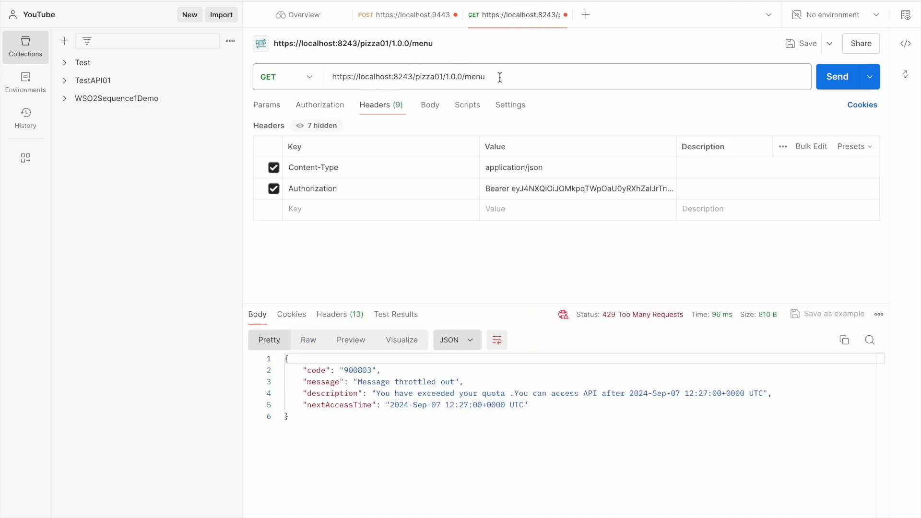
key(ctrl+Left)
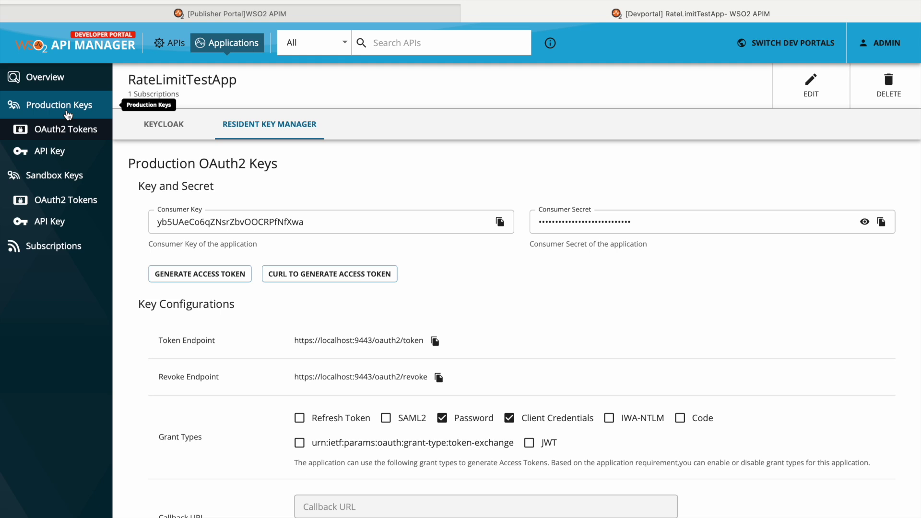
click(53, 245)
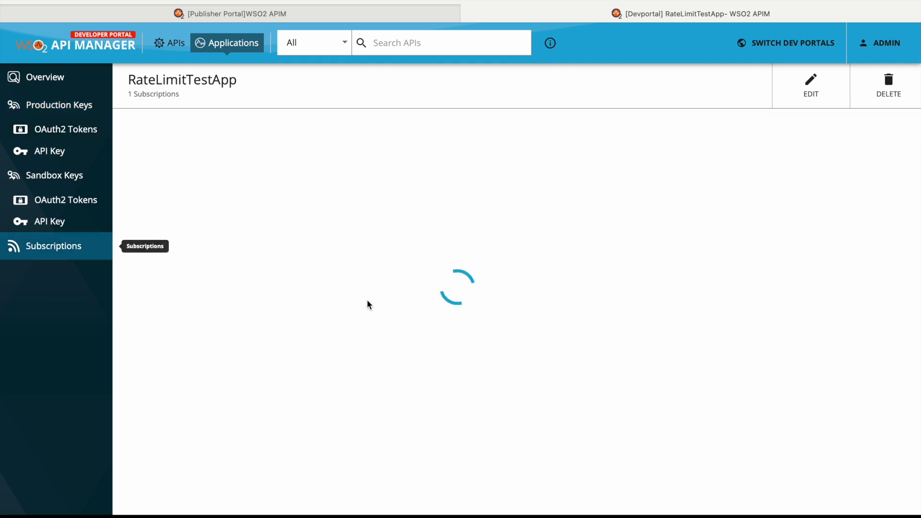
click(214, 202)
click(47, 136)
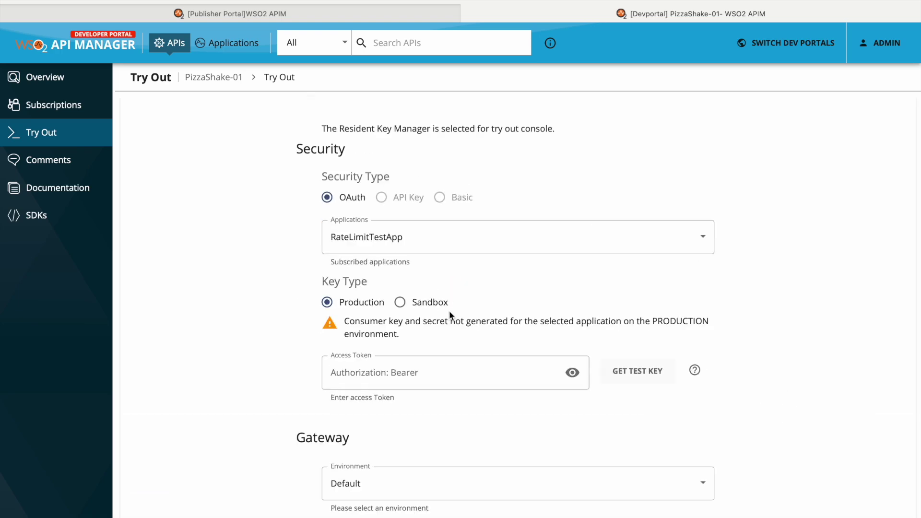
scroll(449, 311, down, 4)
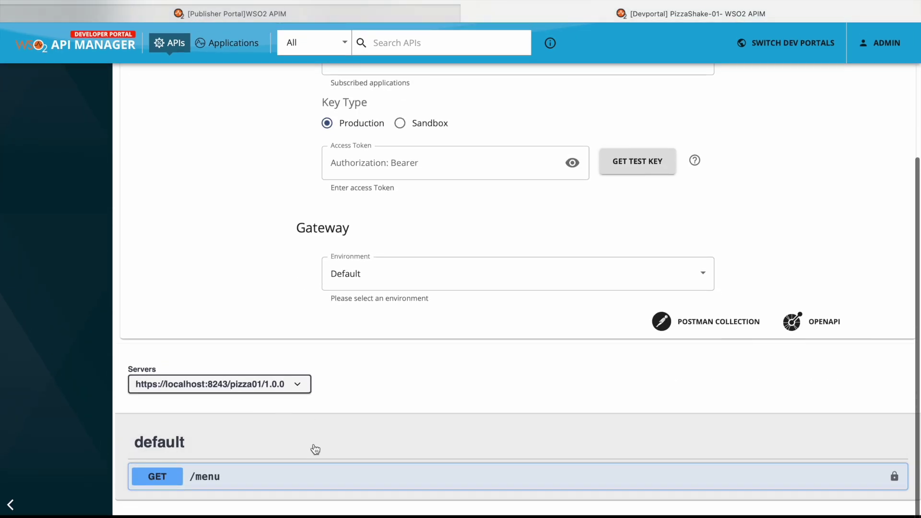
click(307, 480)
scroll(304, 478, down, 3)
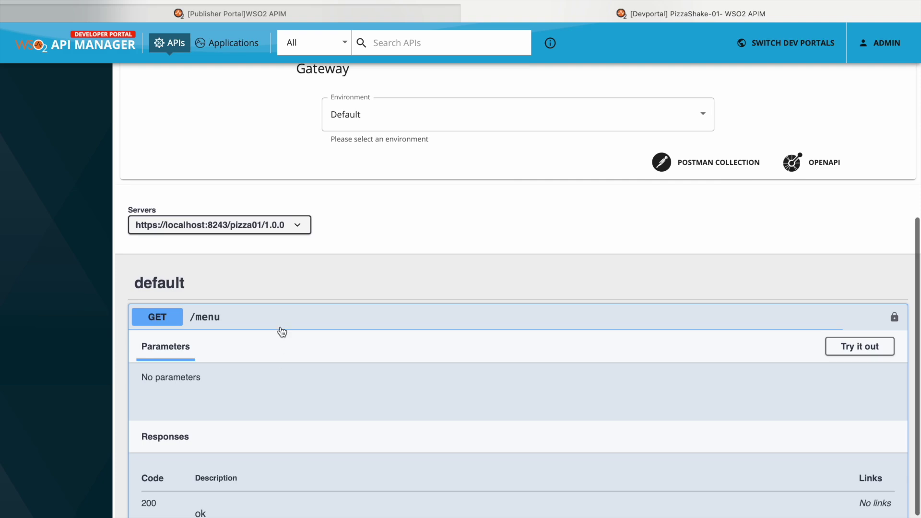
Step: In Postman, replace the GET menu request's Authorization header value with "Bearer" followed by the newly generated access token
key(ctrl+Right)
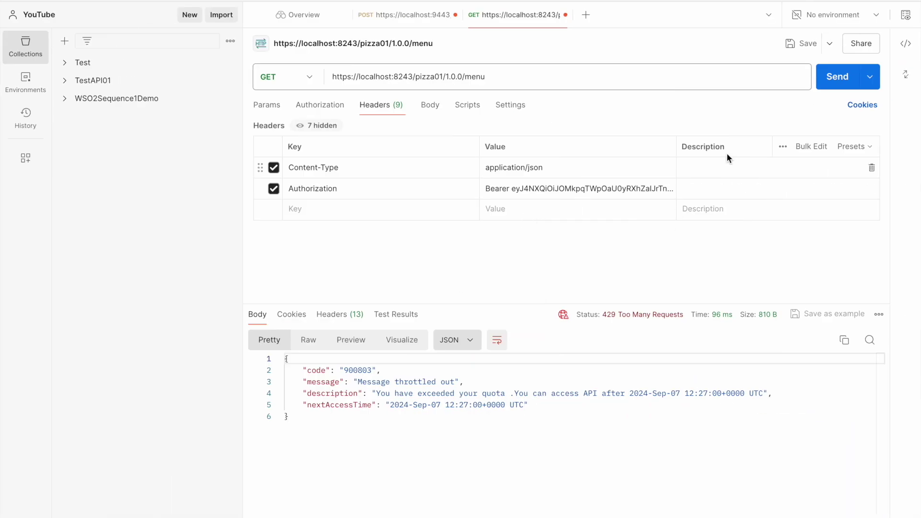
click(534, 190)
key(super+a)
text(Bear)
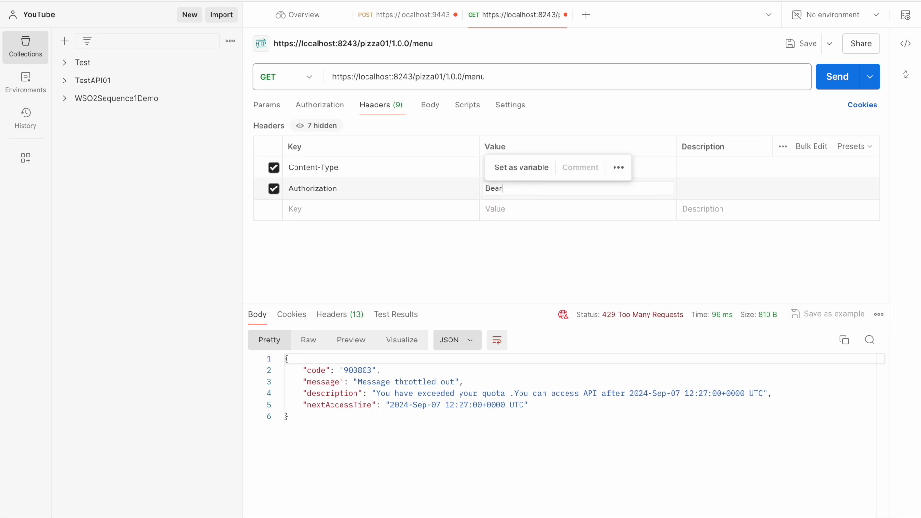
text(er)
key(super+v)
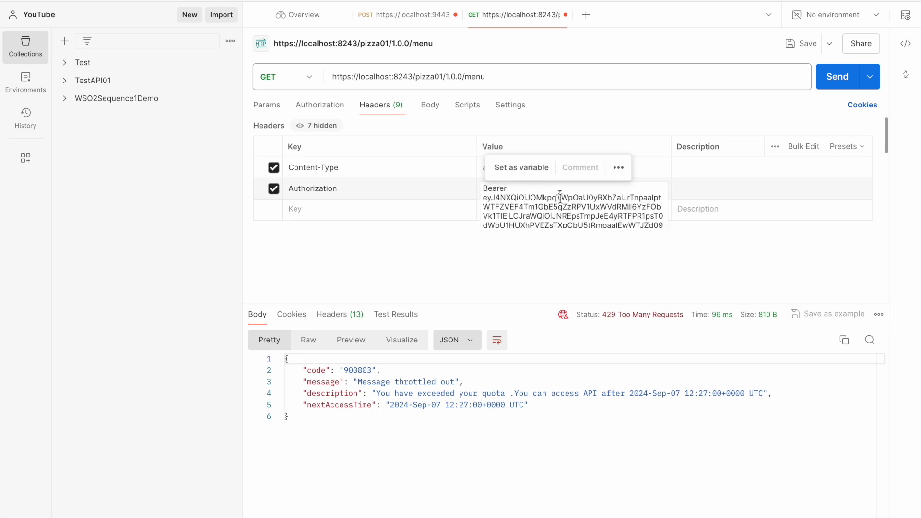
click(537, 272)
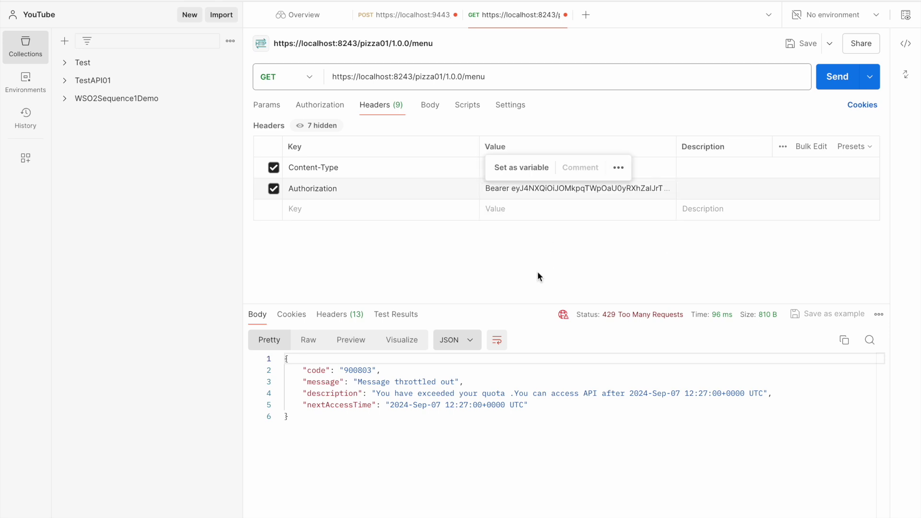
Step: Send the GET pizza01 menu request 11 times in quick succession to exceed the application's 10PerMin quota
click(842, 79)
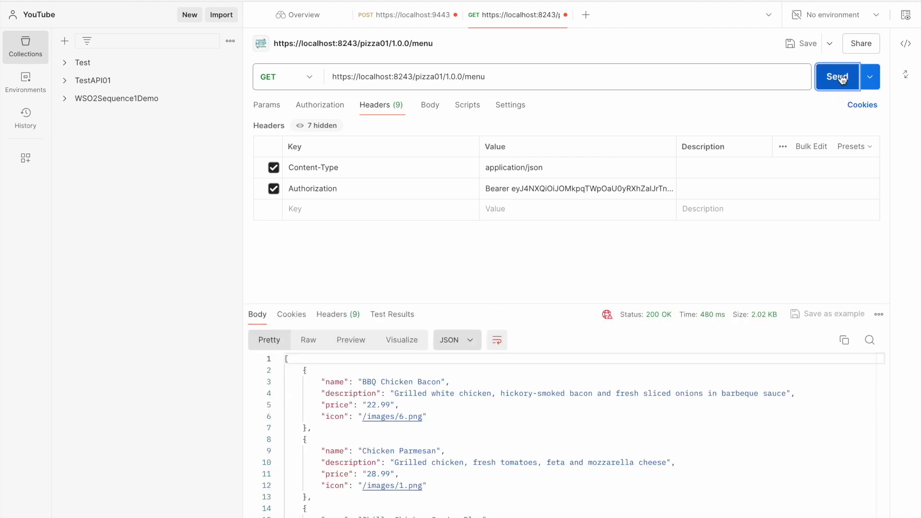
click(841, 79)
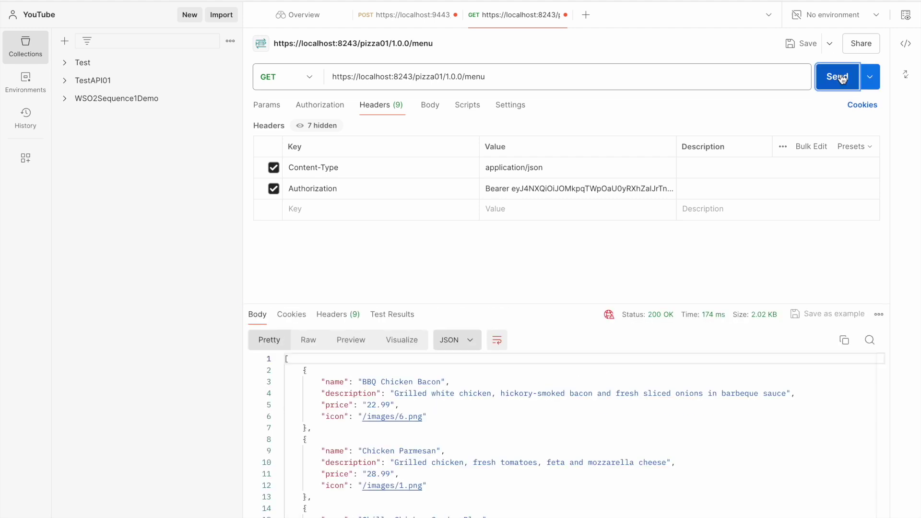
click(842, 79)
click(841, 79)
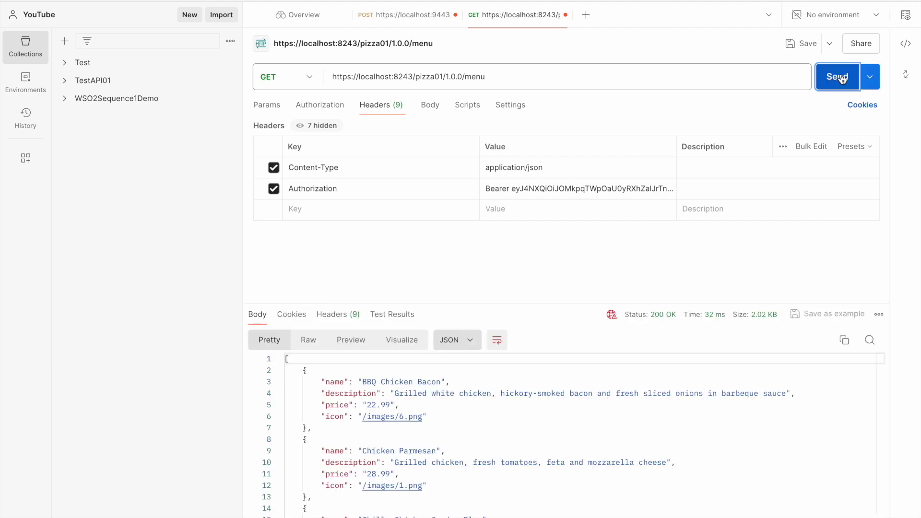
click(842, 79)
click(842, 79)
click(842, 79)
click(841, 79)
click(841, 79)
click(842, 80)
click(842, 80)
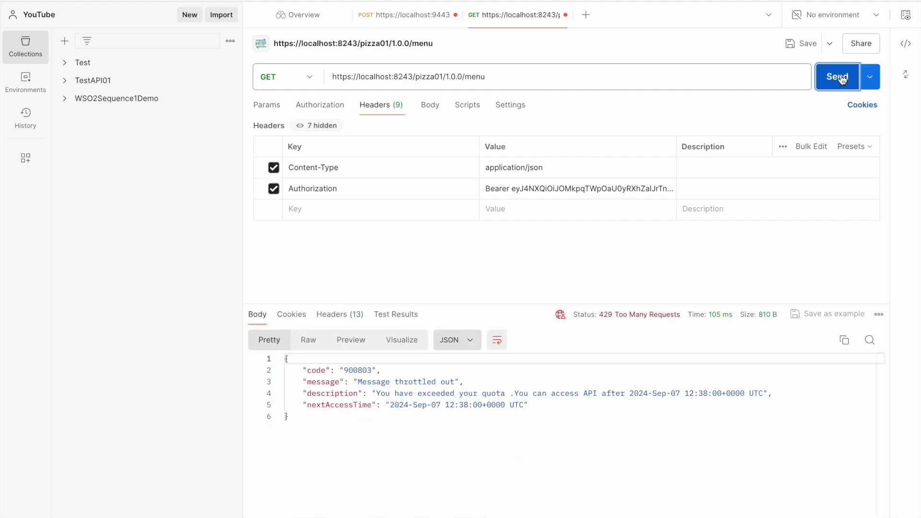
Step: Examine the last response's status, description and next access time, highlighting the sentence that says when the API can be accessed again
click(314, 430)
key(ctrl+a)
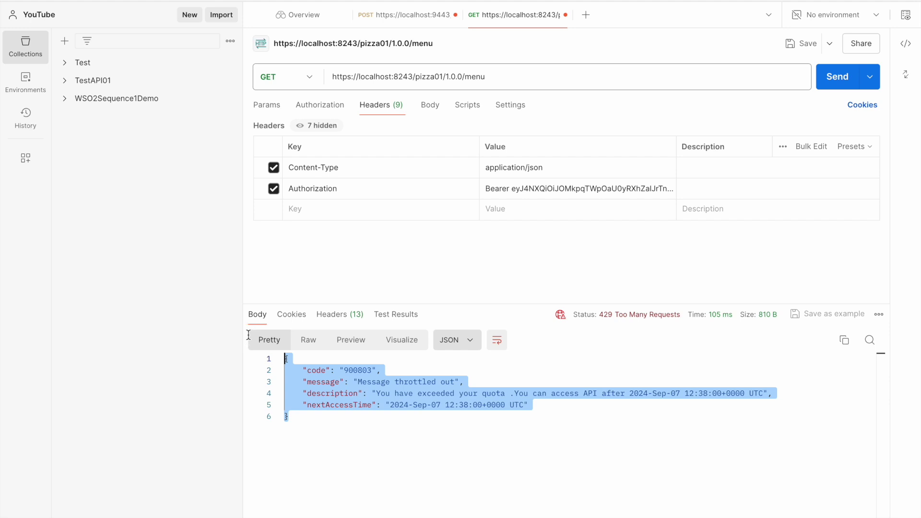
click(395, 482)
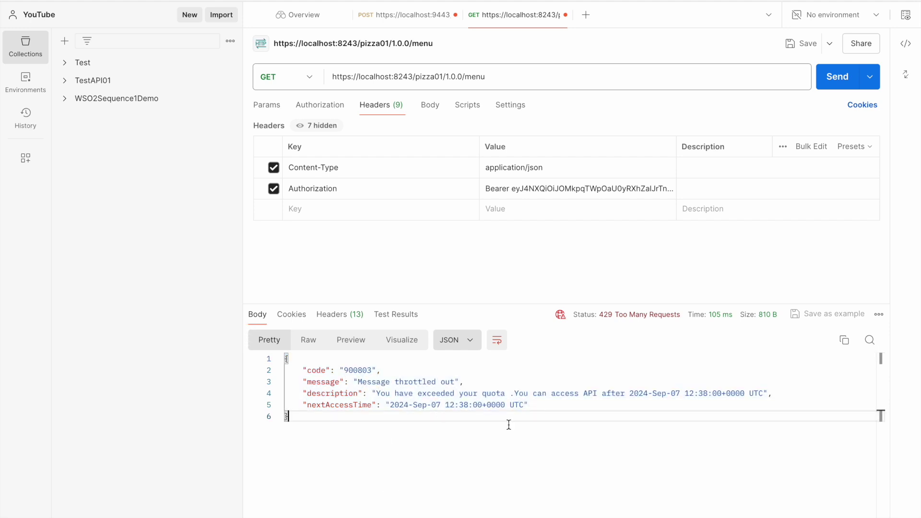
drag(375, 394, 541, 401)
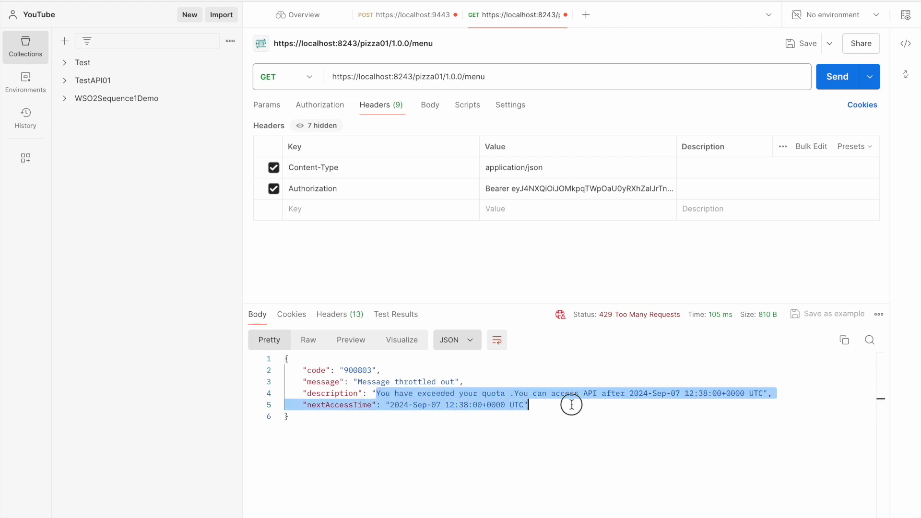
mouse_move(675, 323)
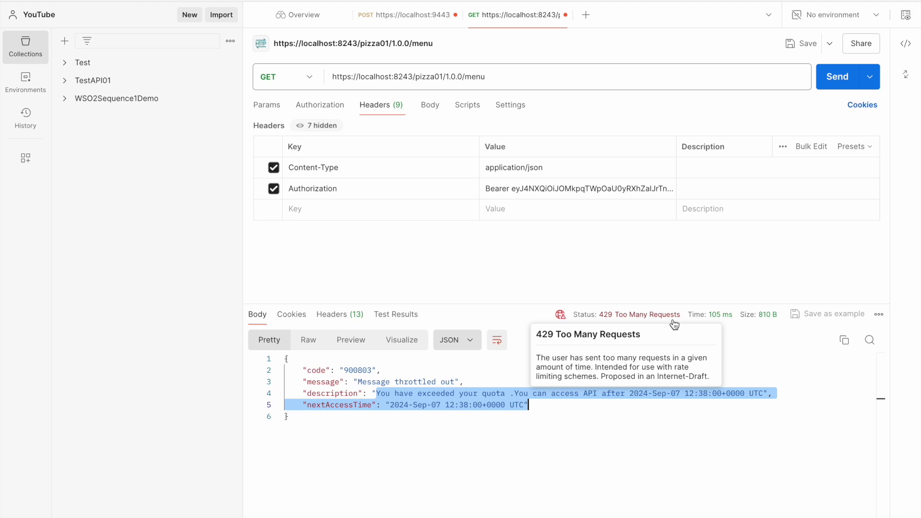
click(601, 443)
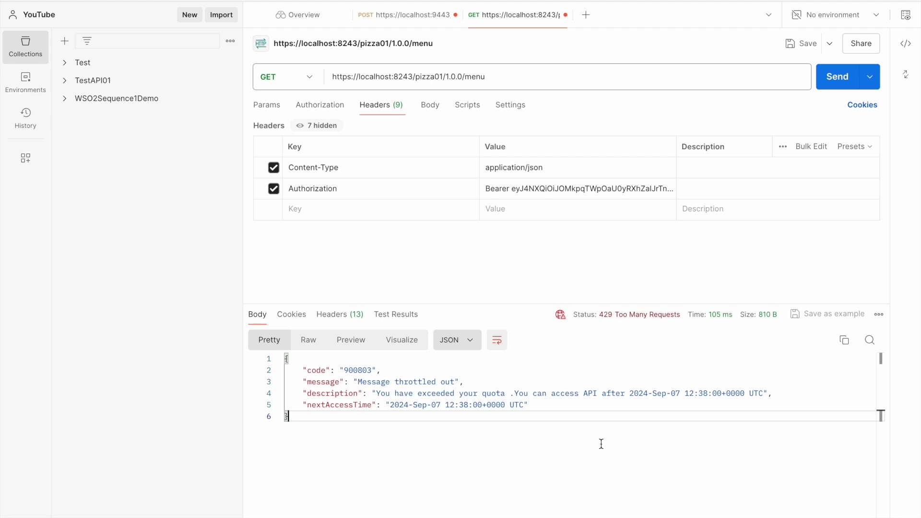
drag(514, 395, 770, 397)
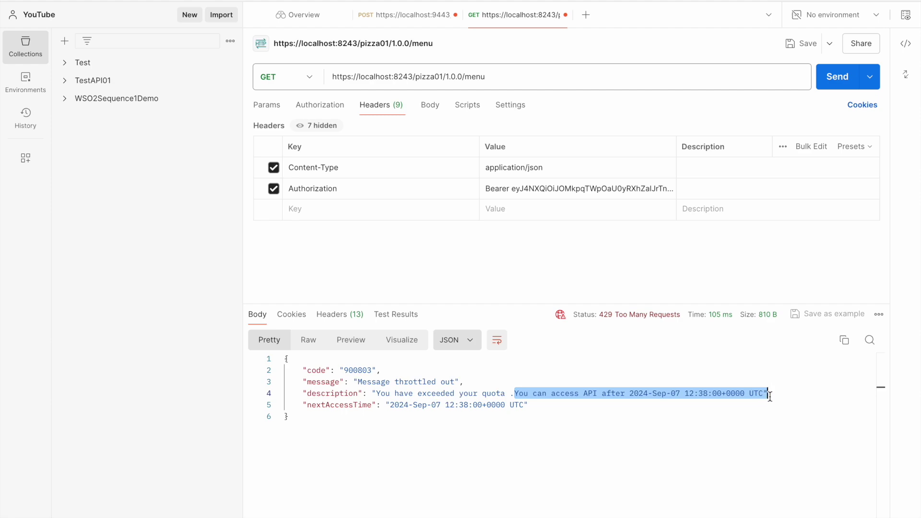
Step: Switch to the browser, open the Admin Portal at localhost:9443/admin in a new tab, and show the application rate limiting policies
key(ctrl+Left)
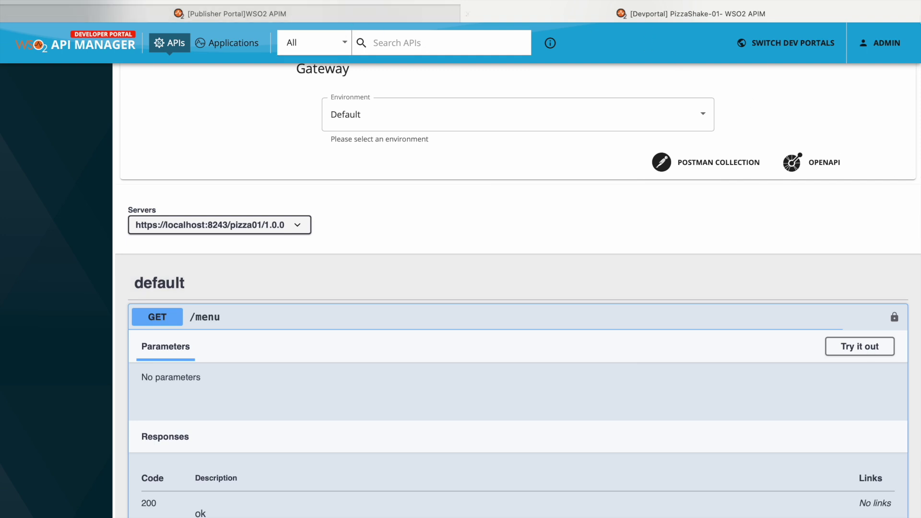
key(super+t)
text(local)
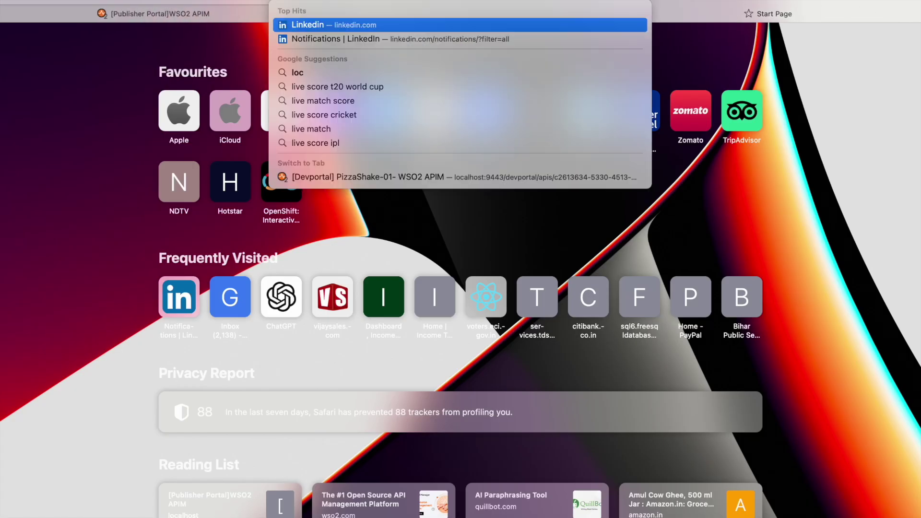
text(host:admin)
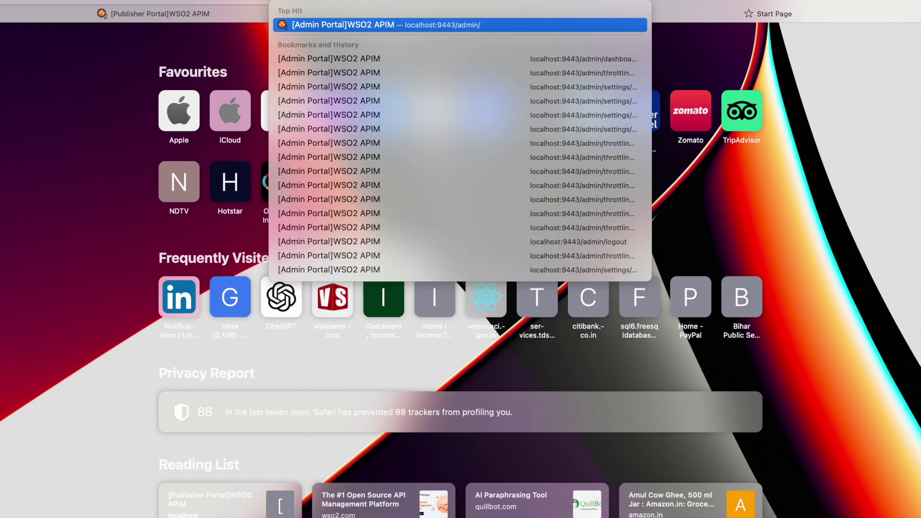
key(Return)
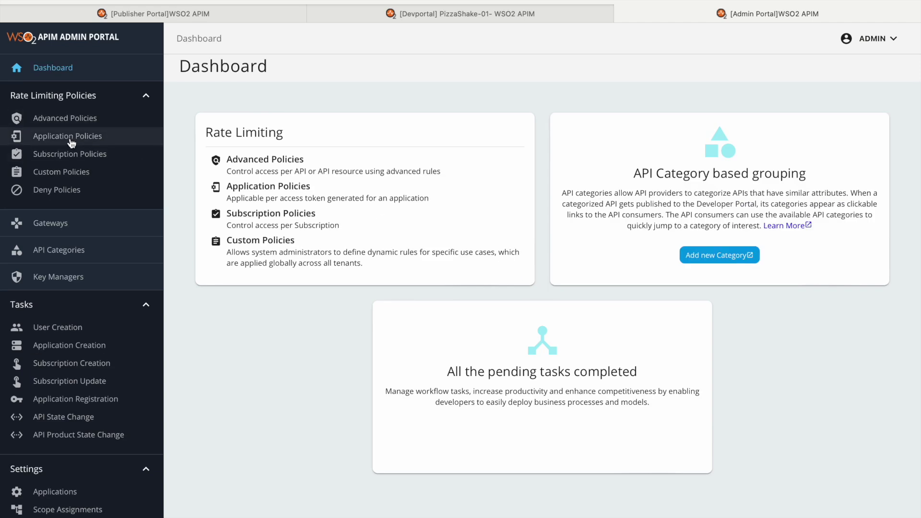
click(75, 138)
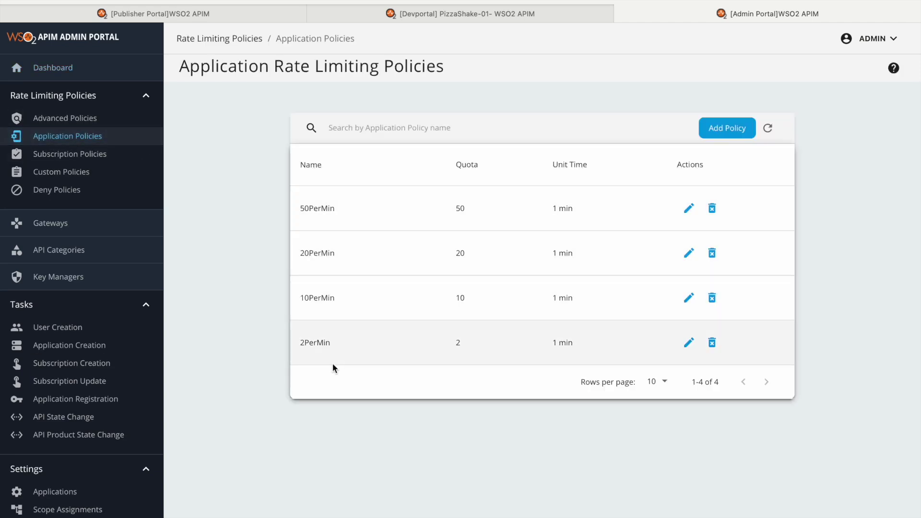
Step: Start a new application policy named 5RequestPerMin with the description "5 Requests per minute"
click(733, 134)
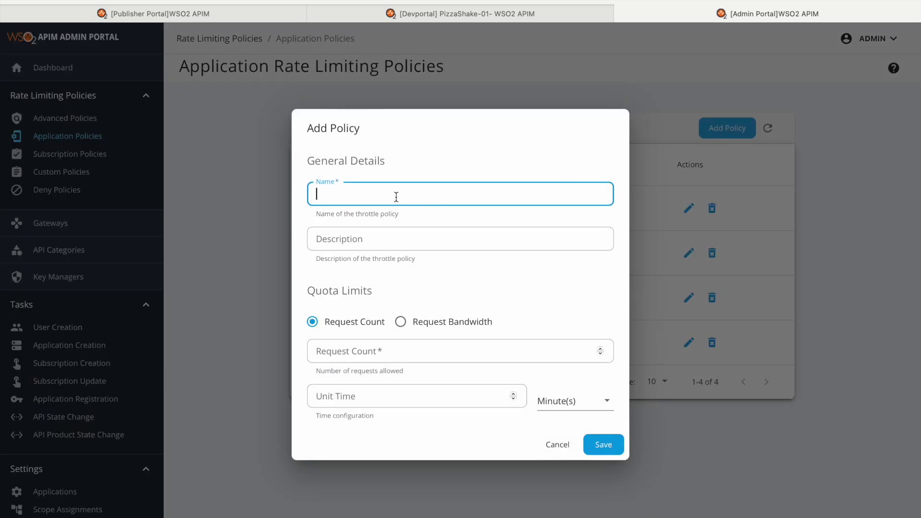
text(5RequestPerMin)
key(Tab)
text(5 Reque)
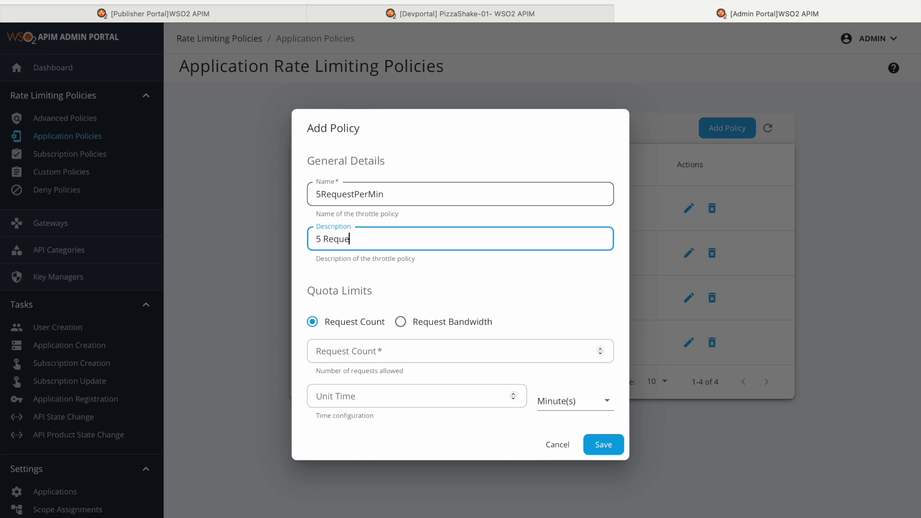
text(sts per minute)
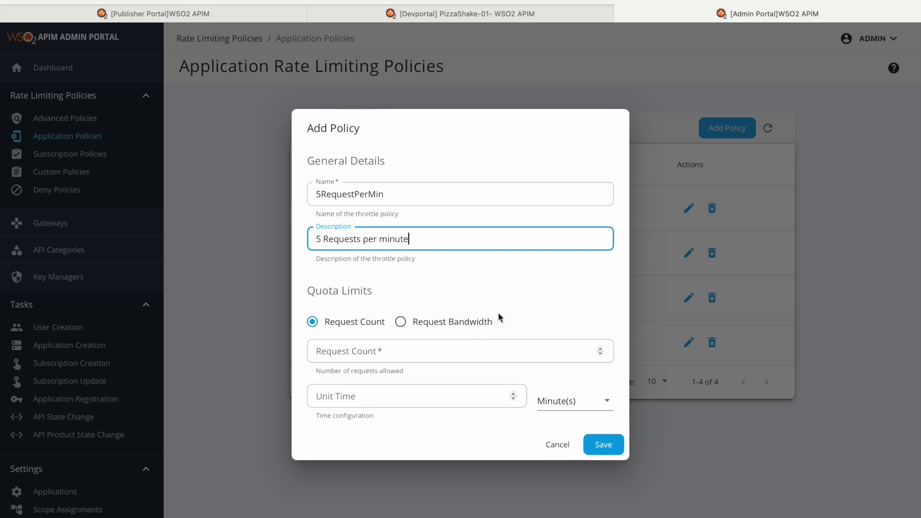
Step: Set the policy's quota to a request count of 5 per 1 Minute(s) and save the policy
click(355, 349)
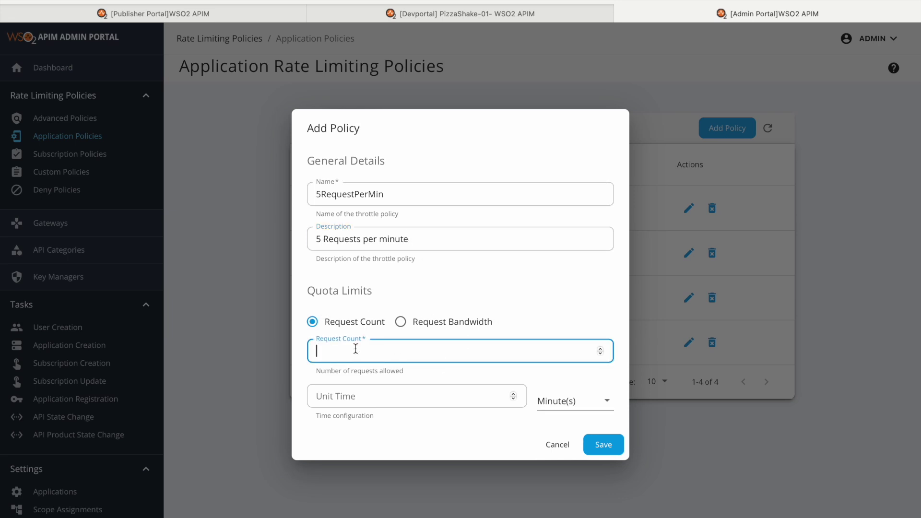
text(5)
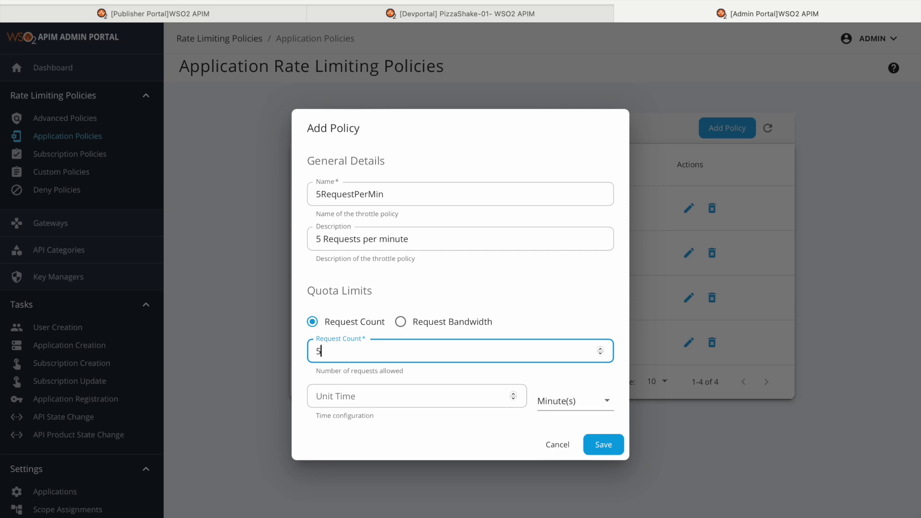
click(373, 396)
text(1)
click(546, 406)
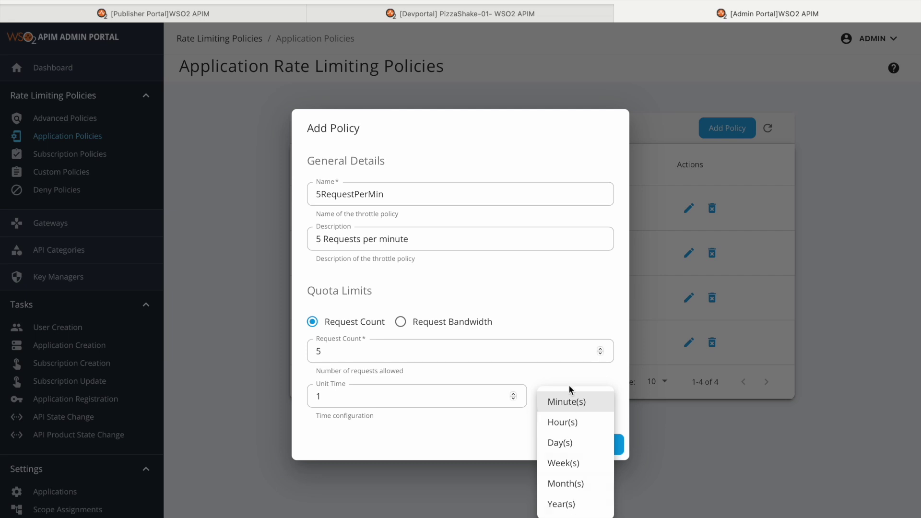
click(573, 300)
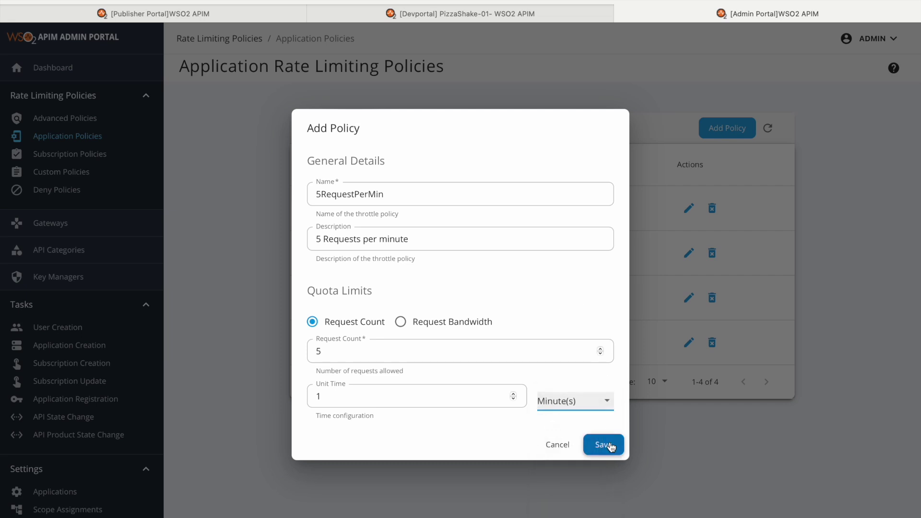
click(604, 445)
click(603, 445)
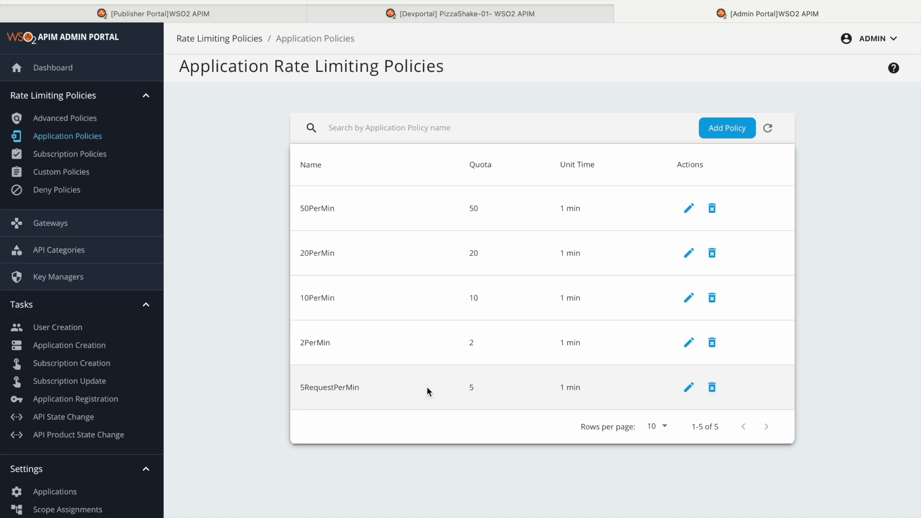
Step: In the Developer Portal, change RateLimitTestApp's shared quota for application tokens to 5RequestPerMin and save the application
click(416, 13)
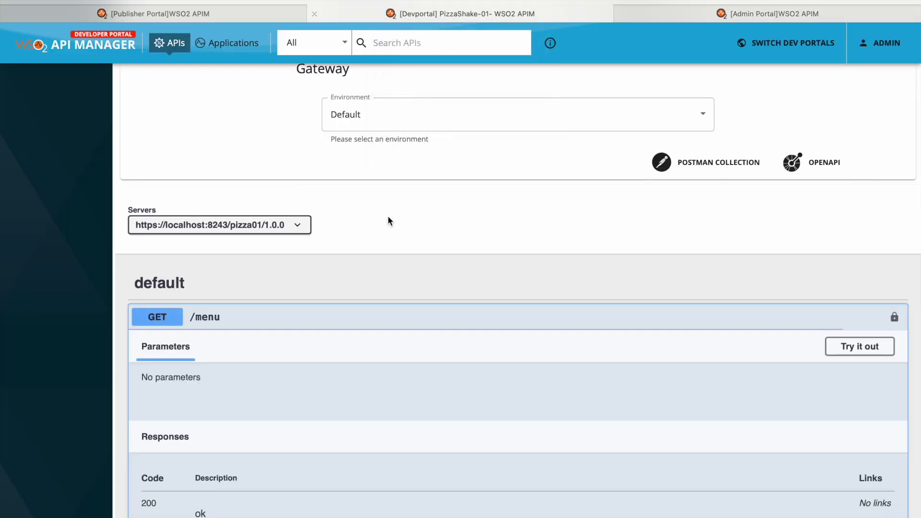
scroll(388, 216, up, 10)
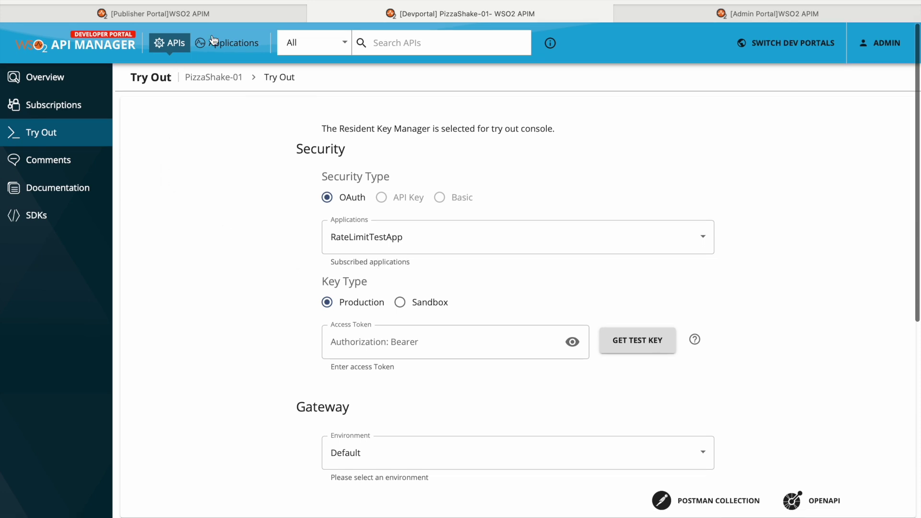
click(222, 51)
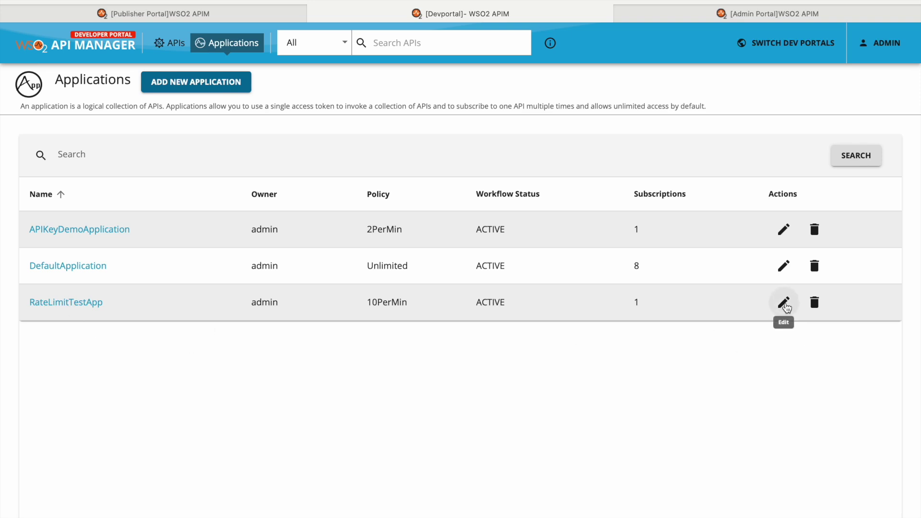
click(784, 305)
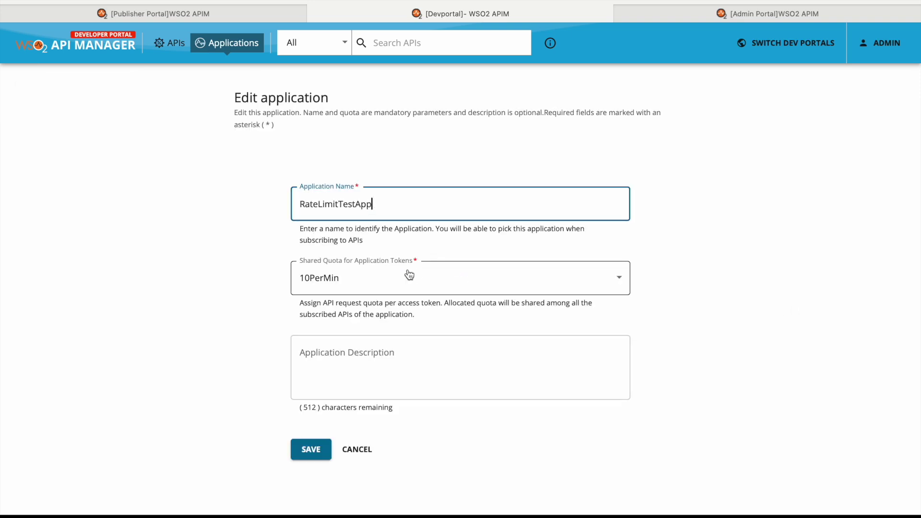
click(409, 273)
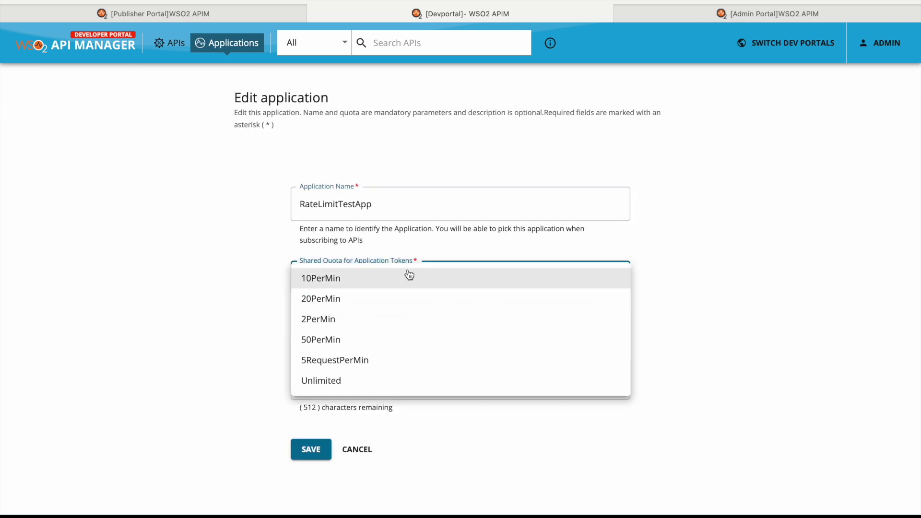
click(332, 360)
click(316, 457)
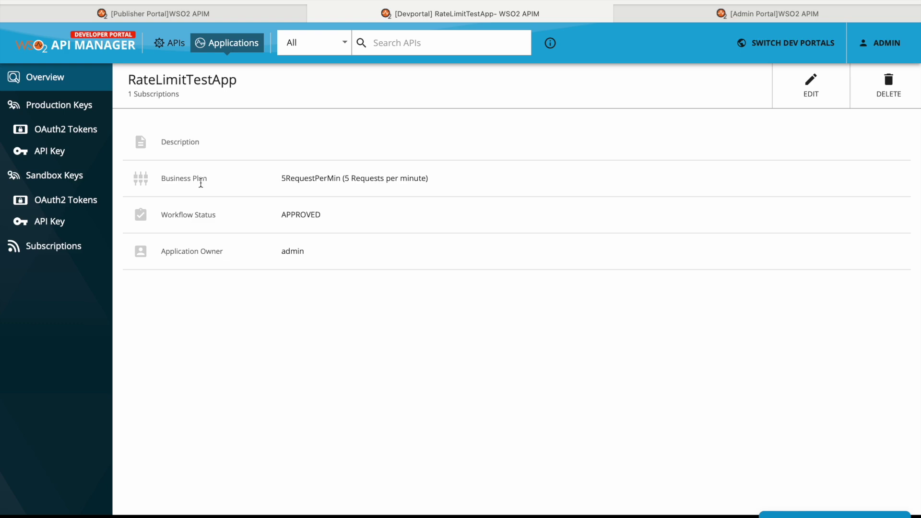
Step: Show RateLimitTestApp's production OAuth2 keys in the Developer Portal, and switch to Postman
click(56, 106)
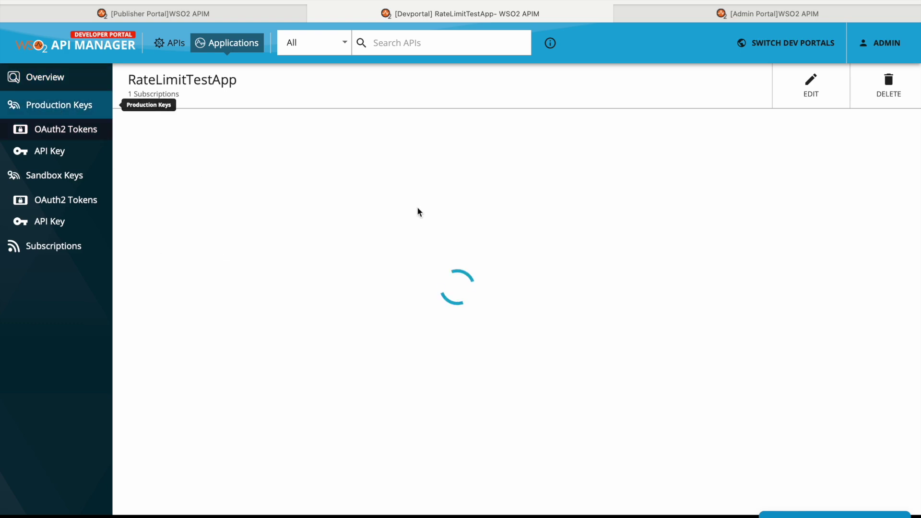
key(ctrl+Left)
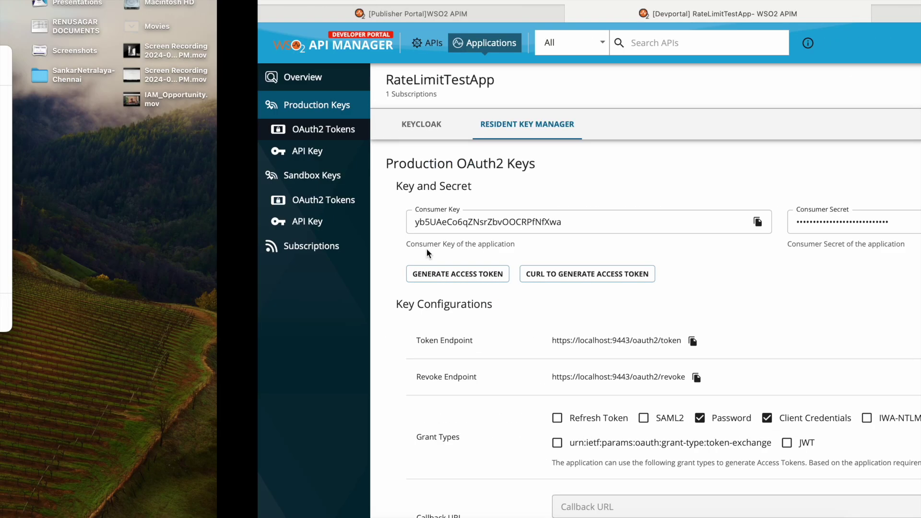
key(ctrl+Right)
key(ctrl+Right)
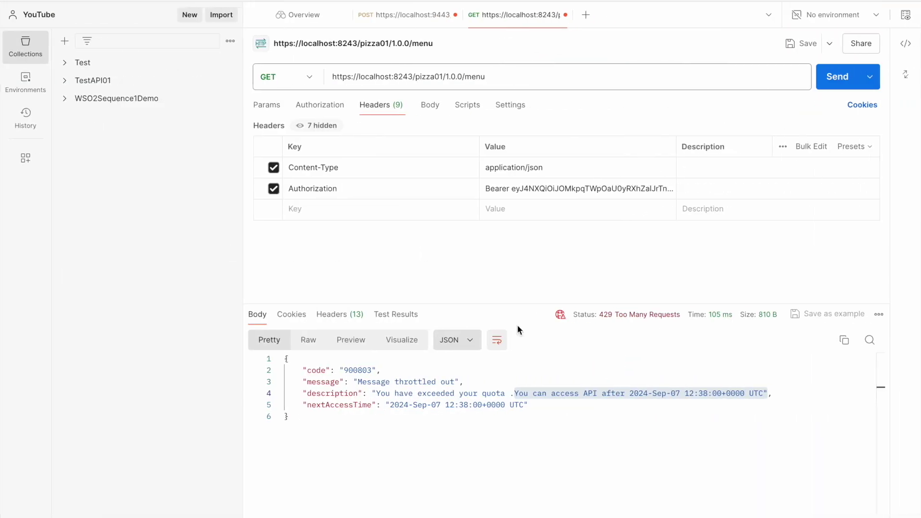
Step: Send the client-credentials POST request to the oauth2/token endpoint again and copy the new access token from the response
click(405, 16)
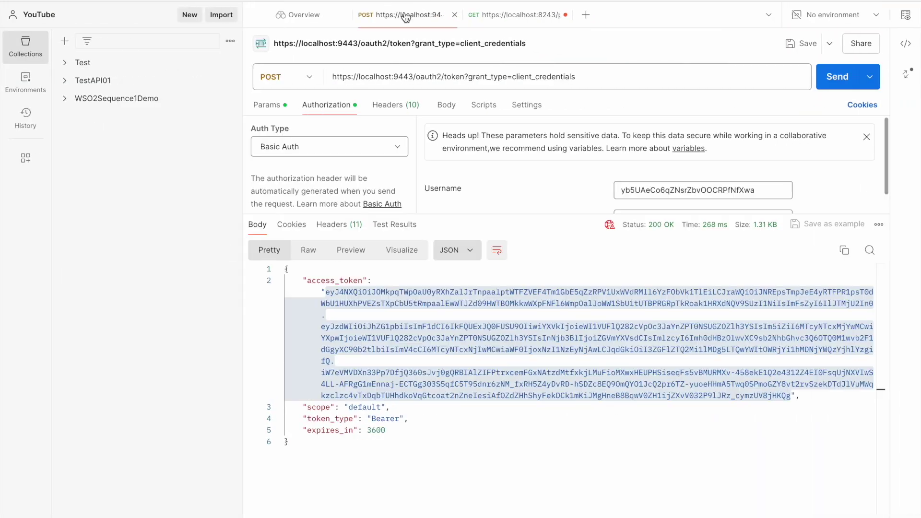
click(835, 83)
drag(385, 291, 775, 392)
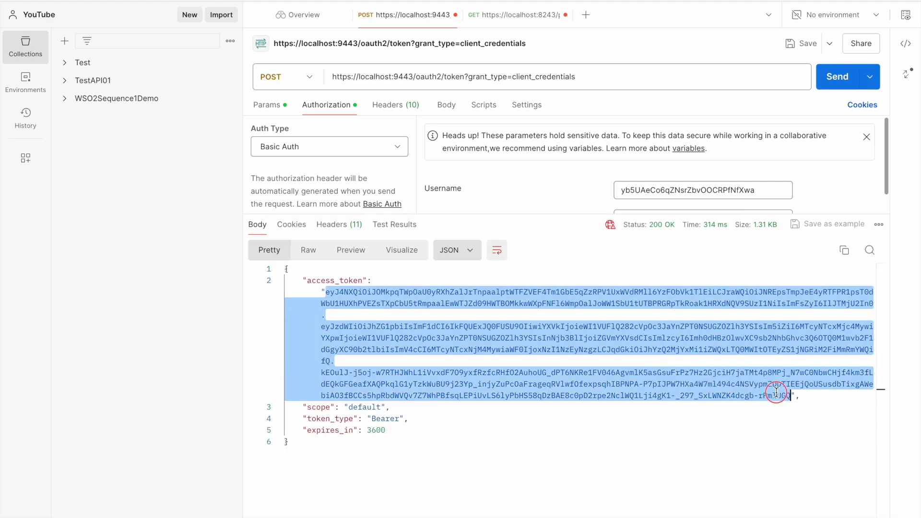
Step: In the pizza01 menu GET request, replace the Authorization header's value with Bearer followed by the new access token
click(514, 14)
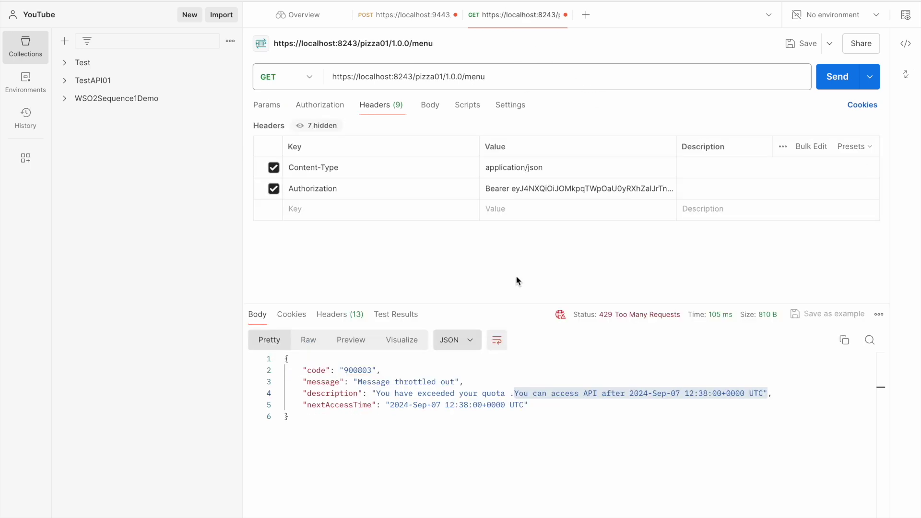
click(519, 189)
click(485, 197)
key(ctrl+a)
text(Bearer)
key(ctrl+v)
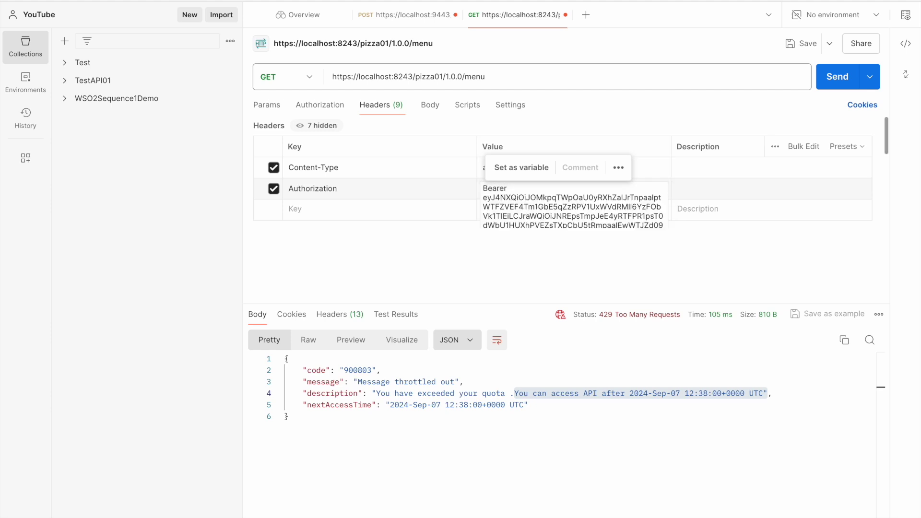
click(507, 261)
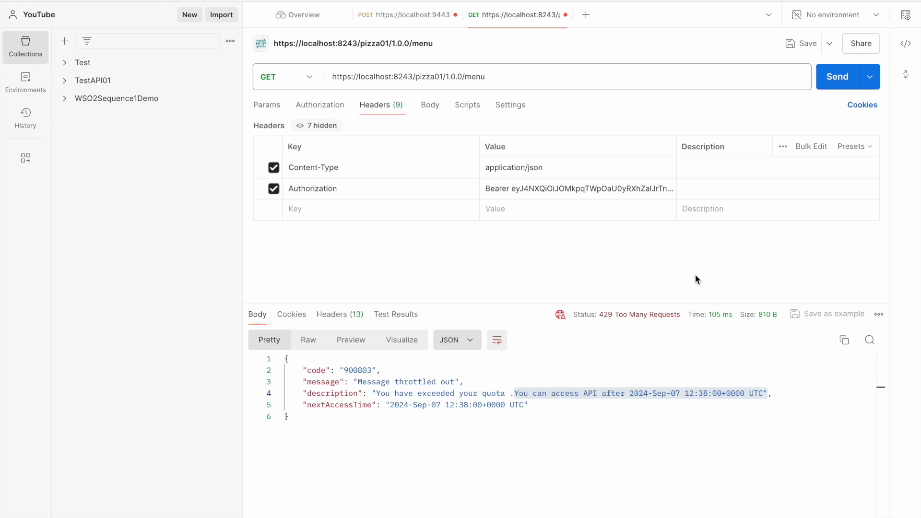
Step: Send the pizza01 menu GET request six times in quick succession to exceed the 5-requests-per-minute quota
click(831, 85)
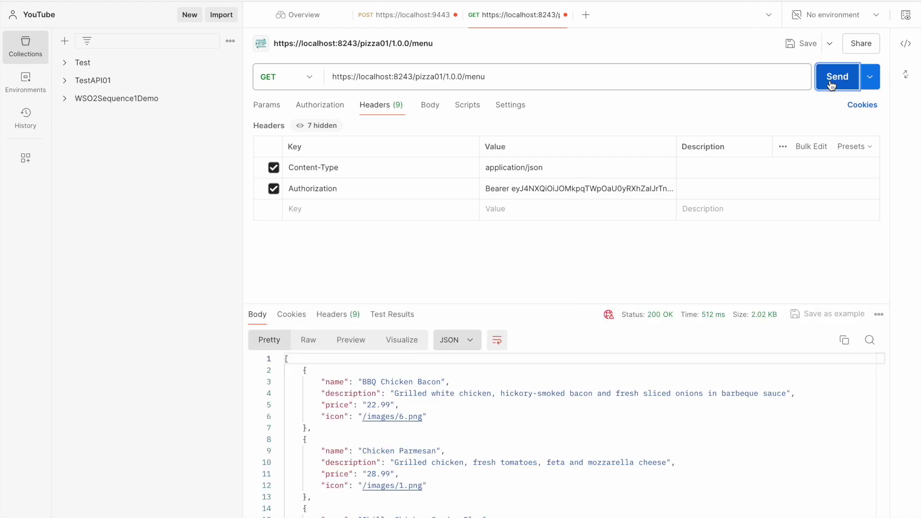
click(831, 85)
click(831, 85)
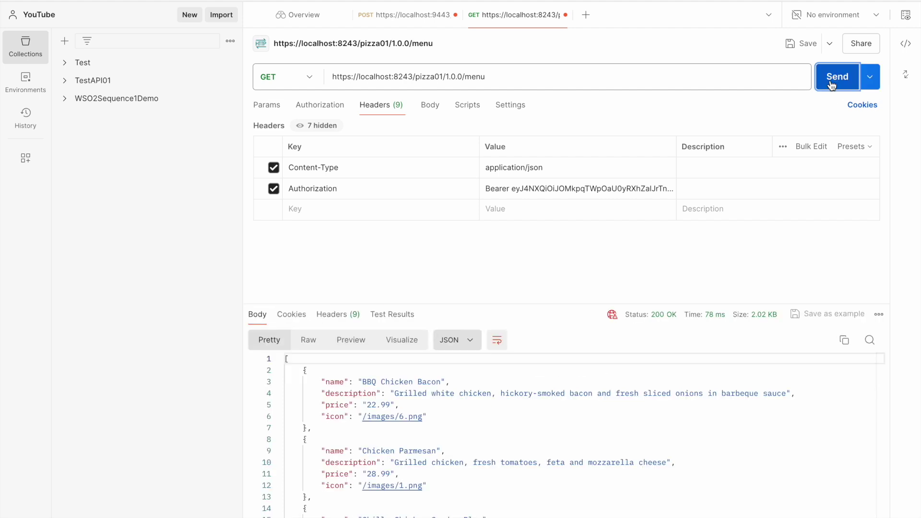
click(831, 85)
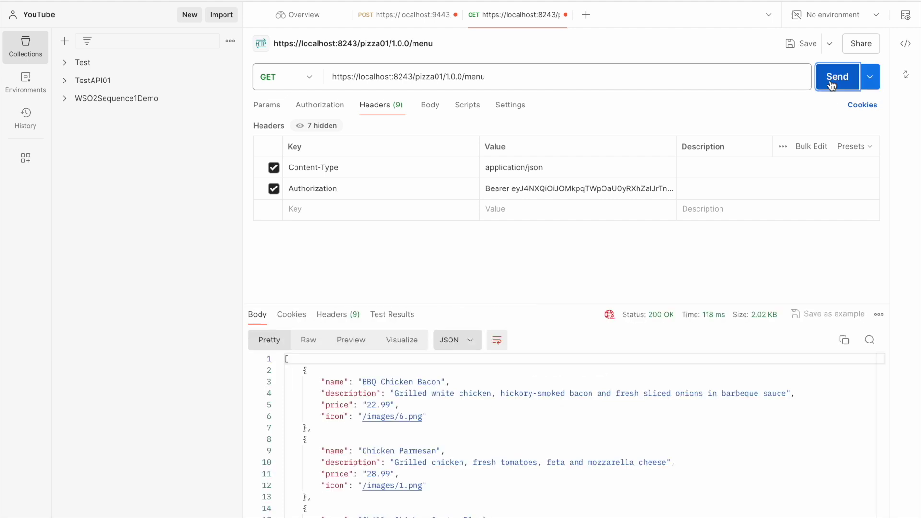
click(831, 85)
click(831, 85)
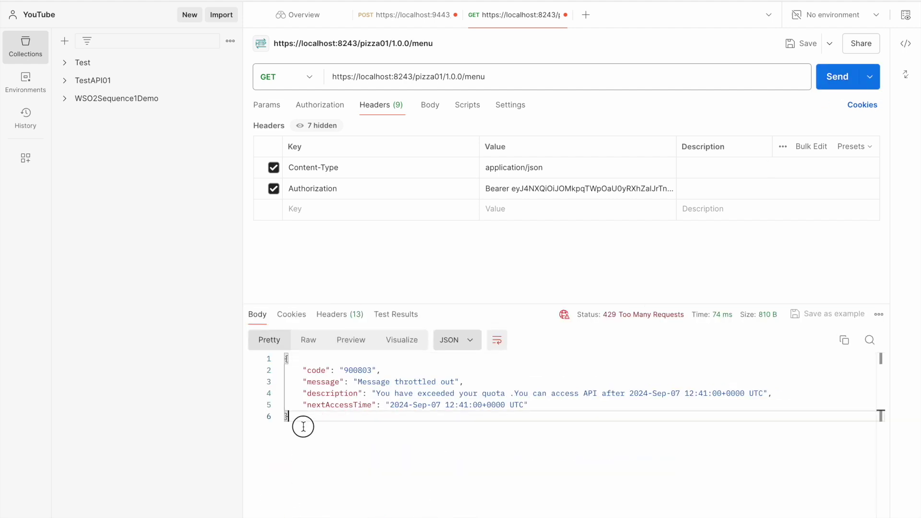
Step: Examine the body of the last response, highlighting its message line
drag(302, 425, 254, 328)
click(467, 435)
drag(302, 384, 475, 385)
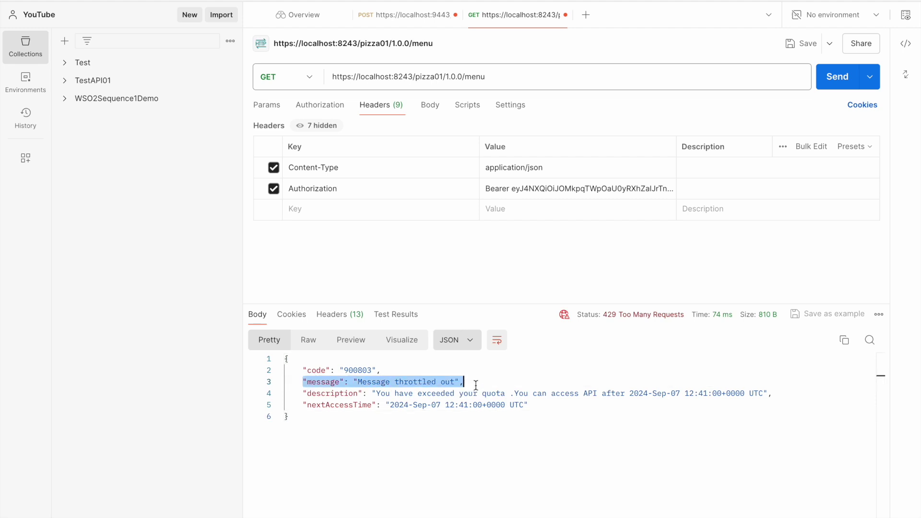
click(483, 446)
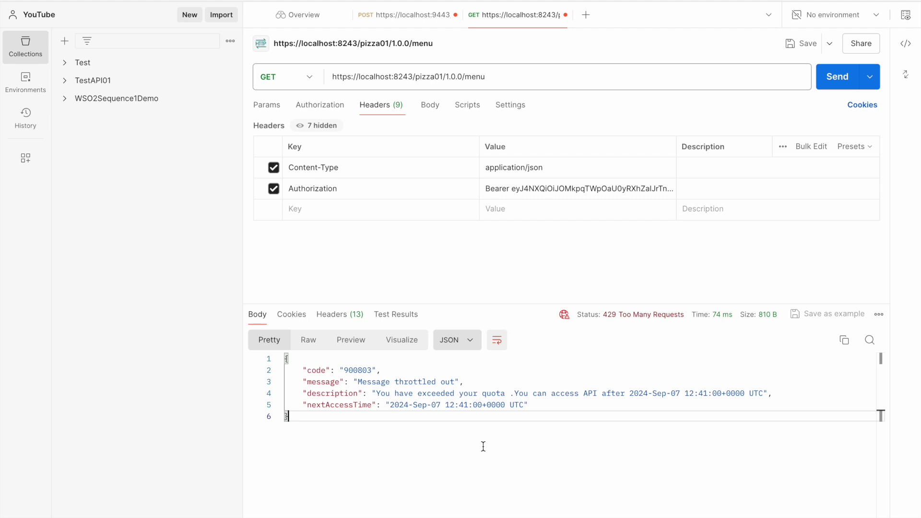